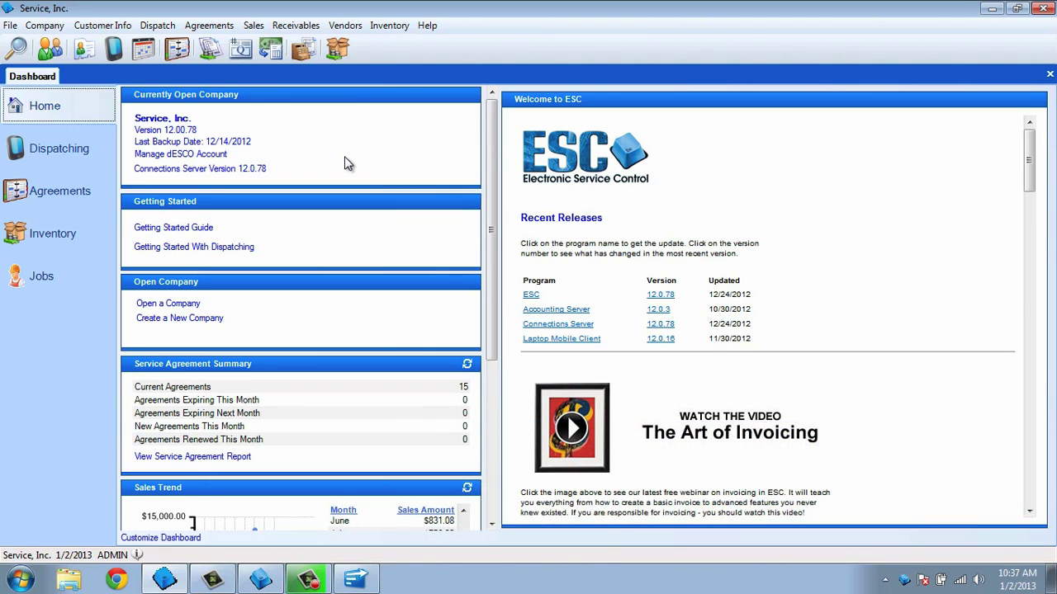
# Open Dispatch > Enter Technicians and select a technician in the Enter Employee list.
pyautogui.click(174, 27)
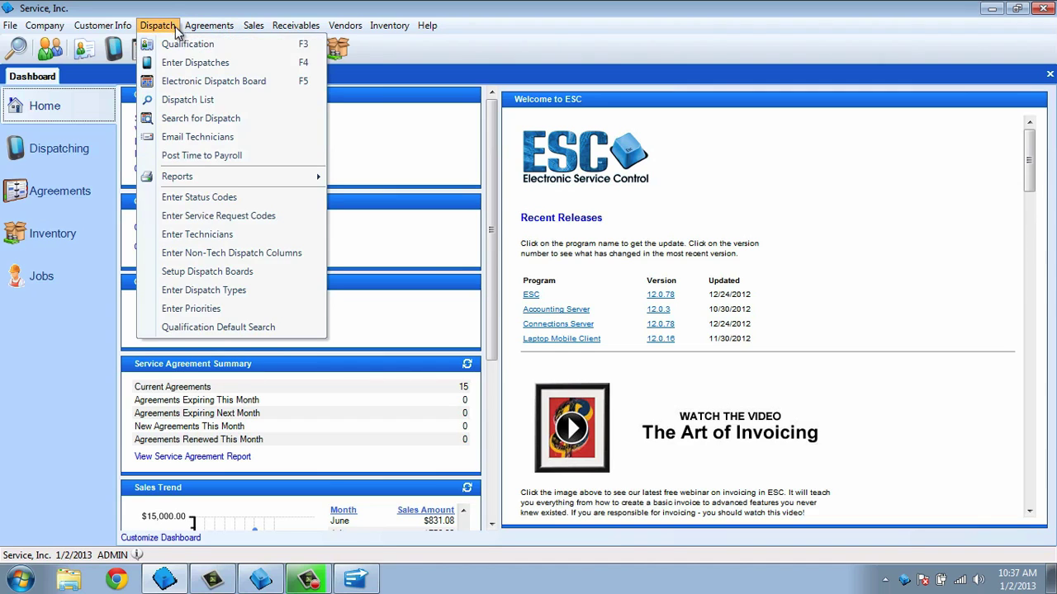
pyautogui.click(266, 237)
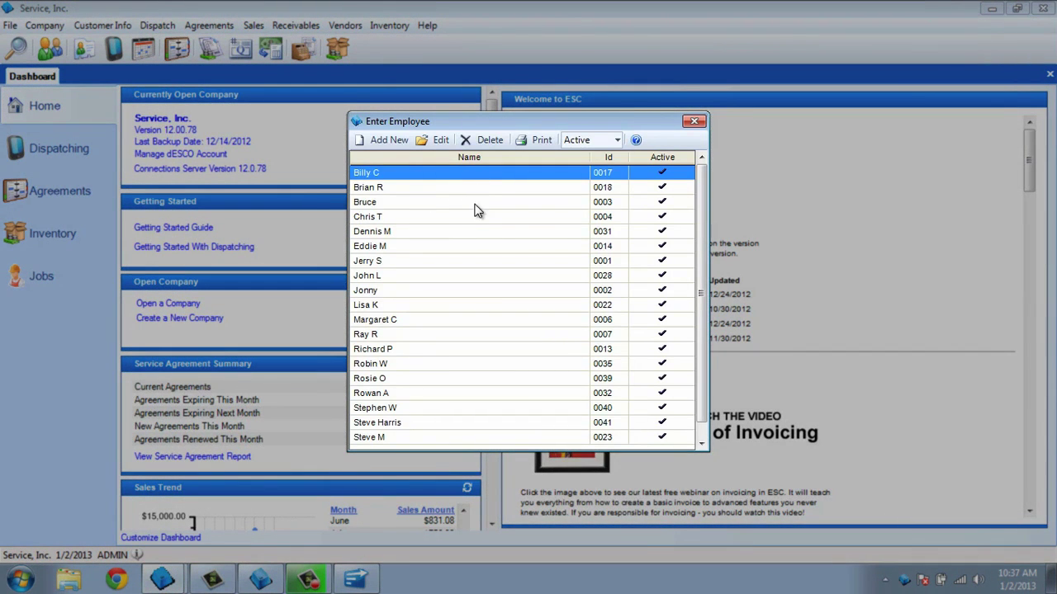
pyautogui.click(475, 249)
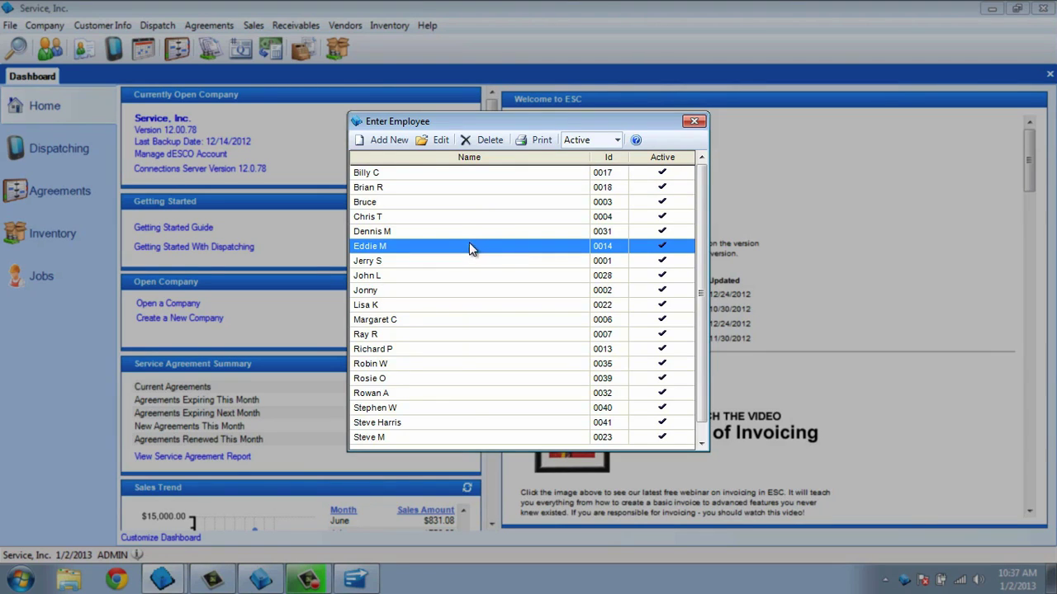
# Add a new employee and enter the technician's last, first and dispatch names, keeping employee number 0016.
pyautogui.click(390, 146)
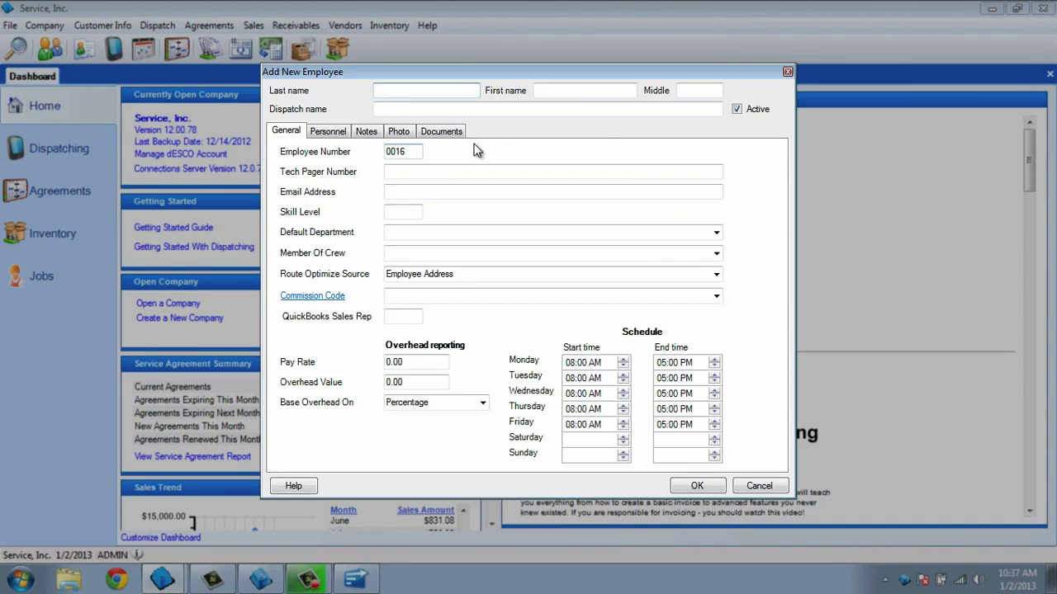
pyautogui.press('Tab')
pyautogui.press('Tab')
pyautogui.press('Tab')
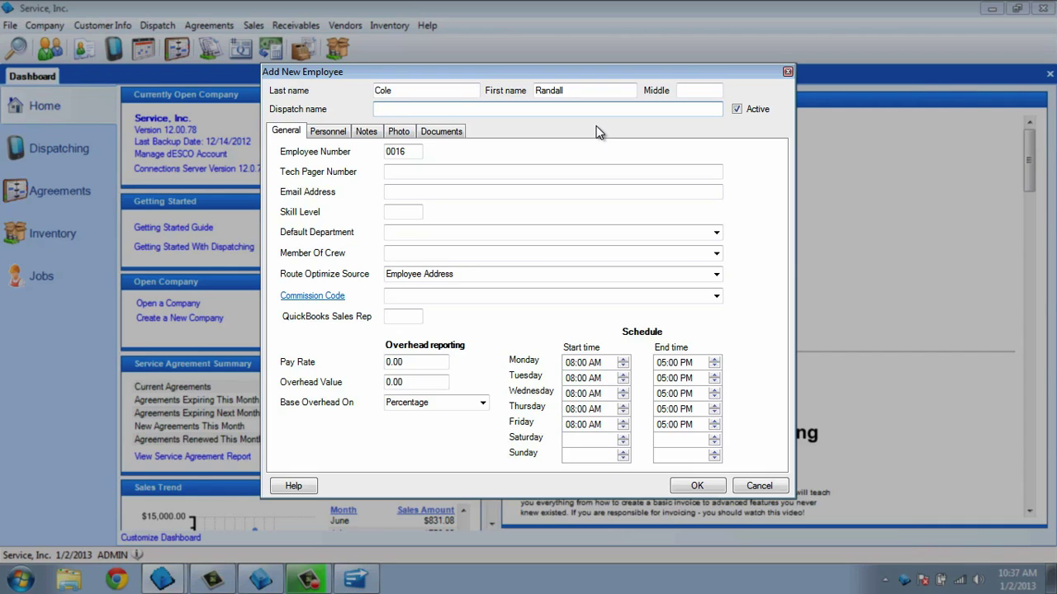
pyautogui.write('Randy')
pyautogui.press('Tab')
pyautogui.press('Tab')
pyautogui.press('Tab')
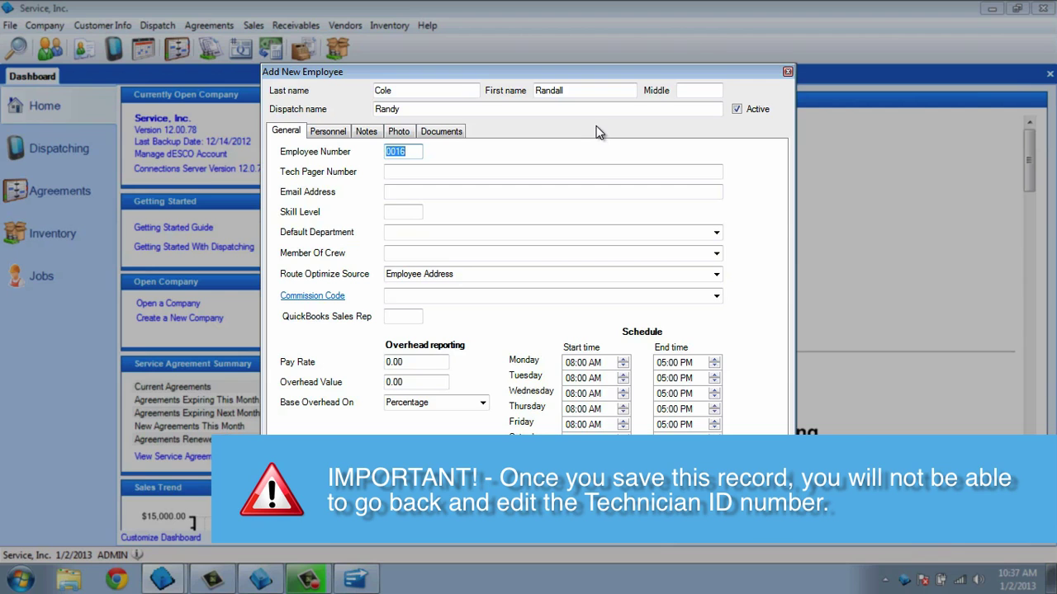
pyautogui.press('Tab')
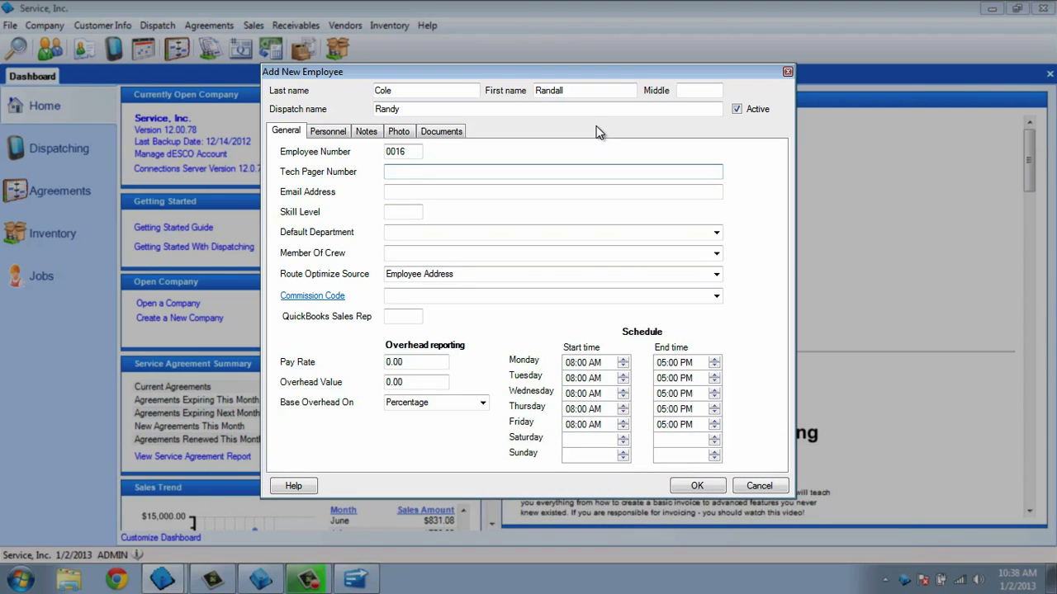
# Enter the technician's e-mail, then replace it with their phone's vtext.com text-message address.
pyautogui.press('Tab')
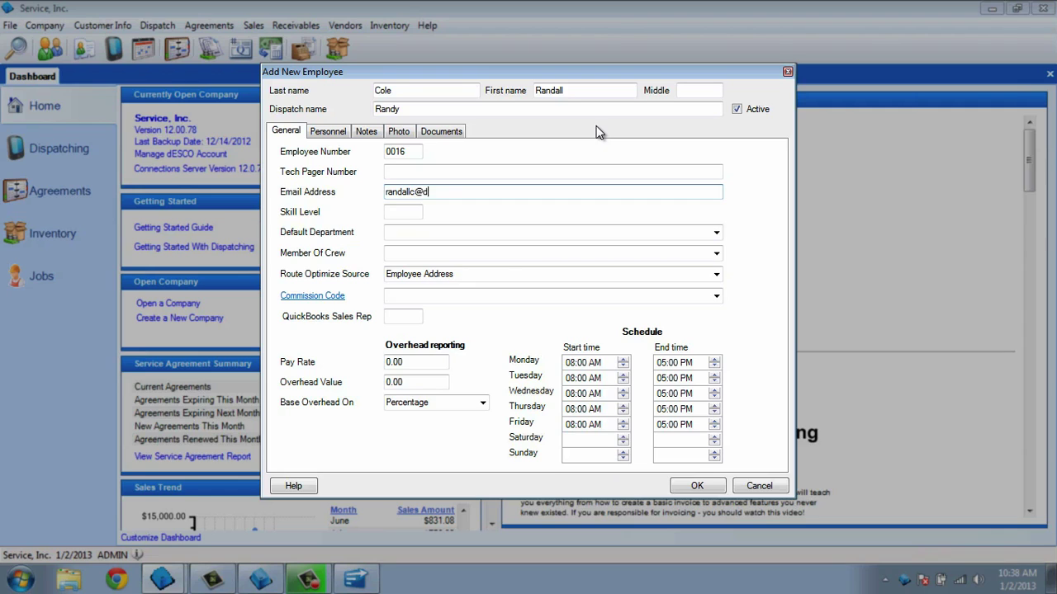
pyautogui.hotkey('ctrl', 'a')
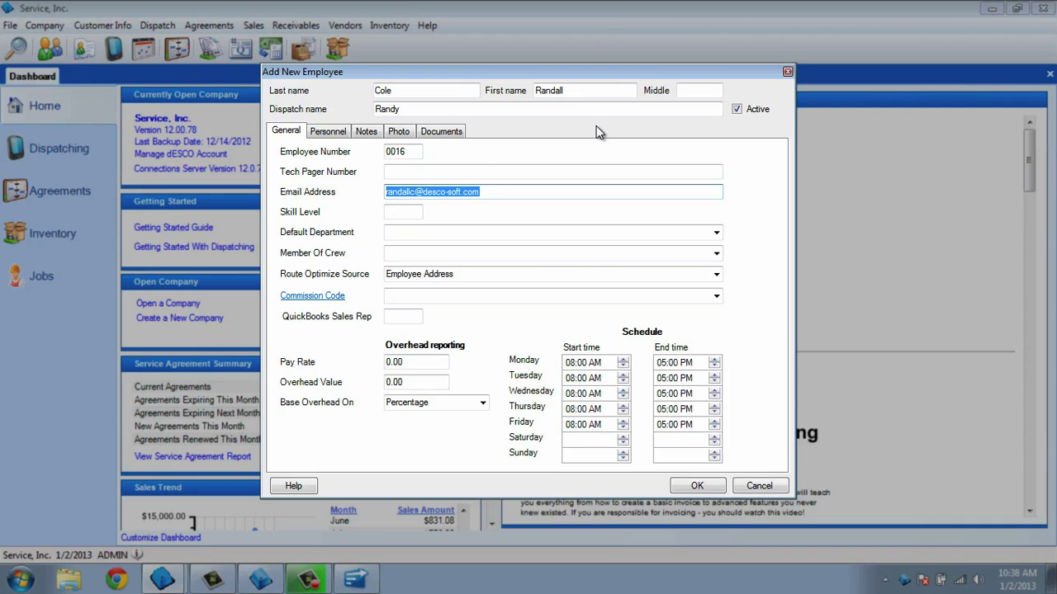
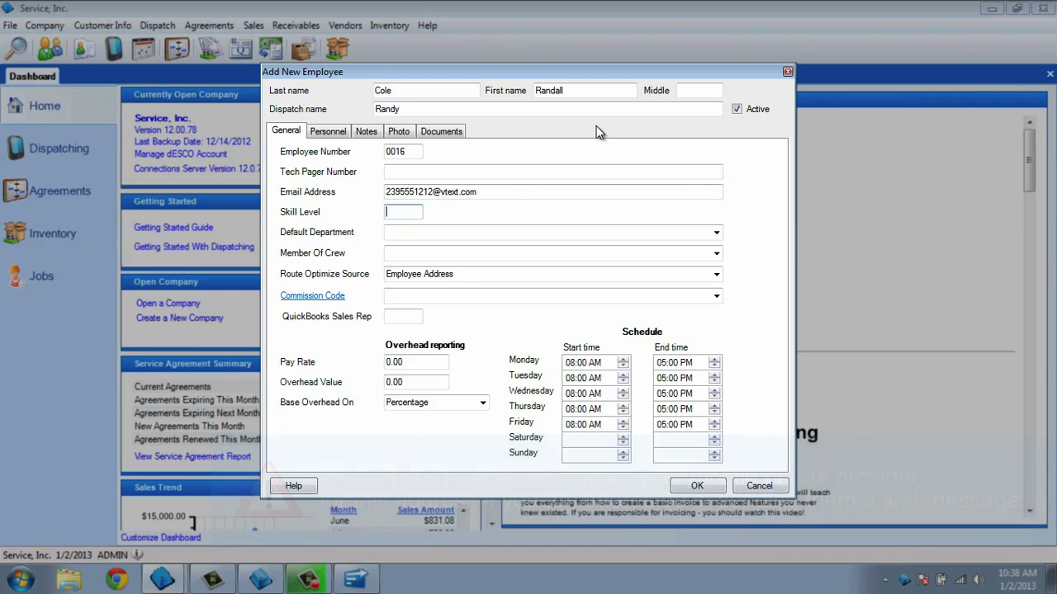
pyautogui.press('Tab')
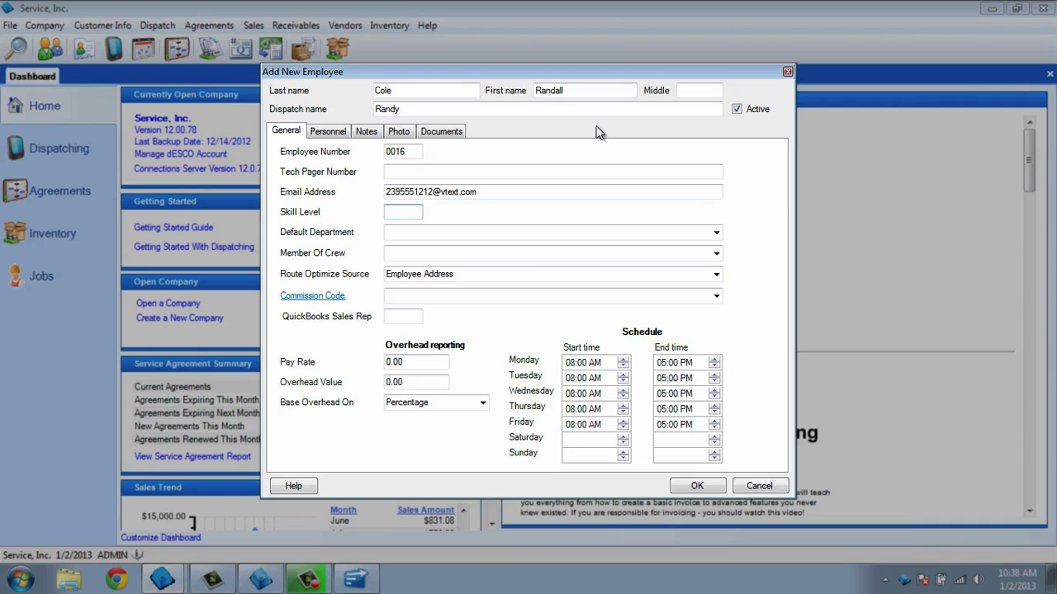
# Set skill level 6 and default department 02 Commercial Install.
pyautogui.write('6')
pyautogui.press('Tab')
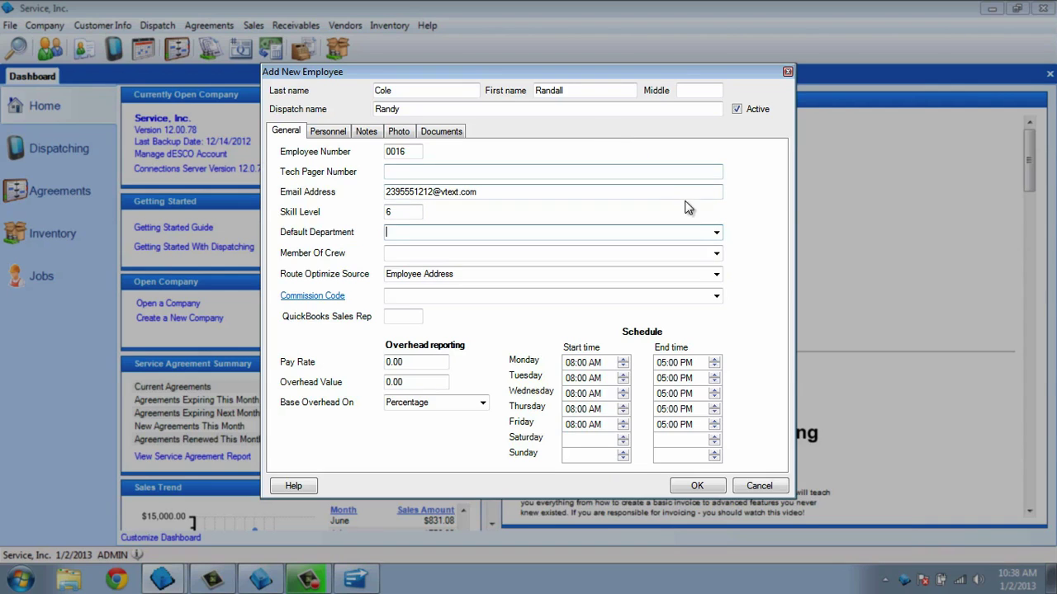
pyautogui.click(715, 234)
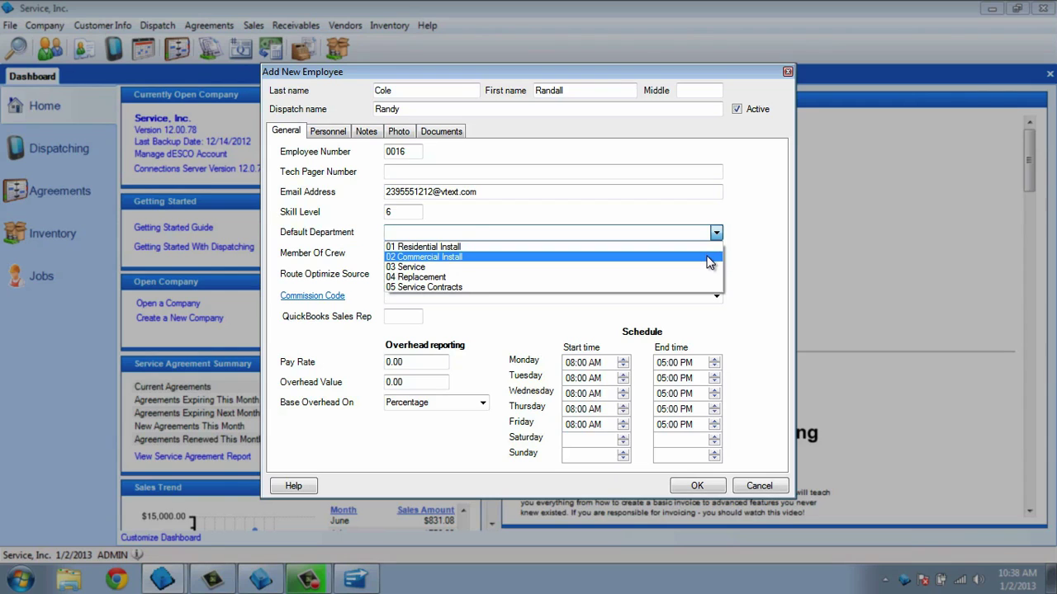
pyautogui.click(707, 257)
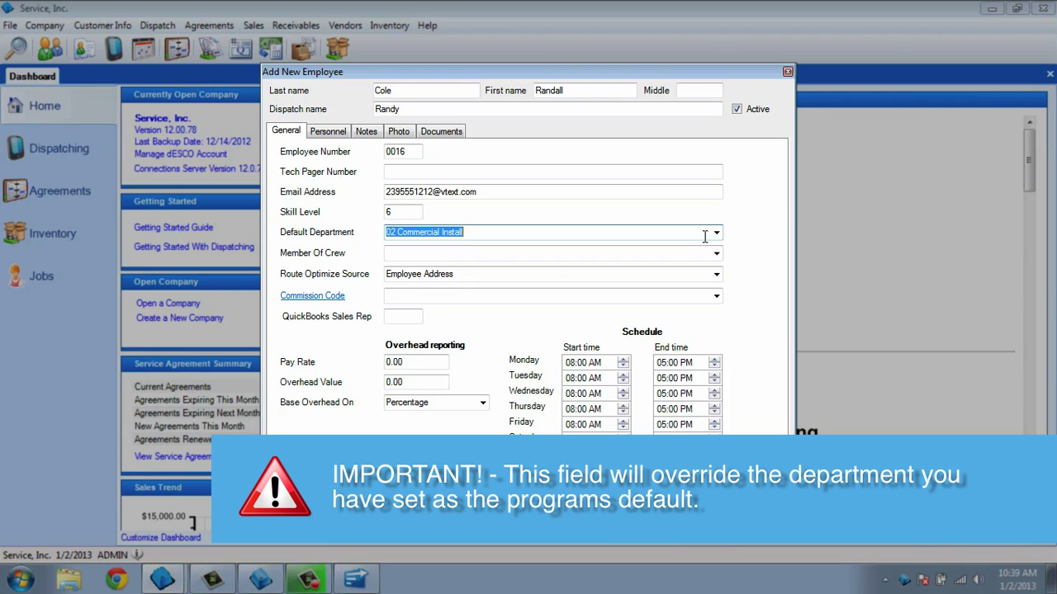
pyautogui.press('Tab')
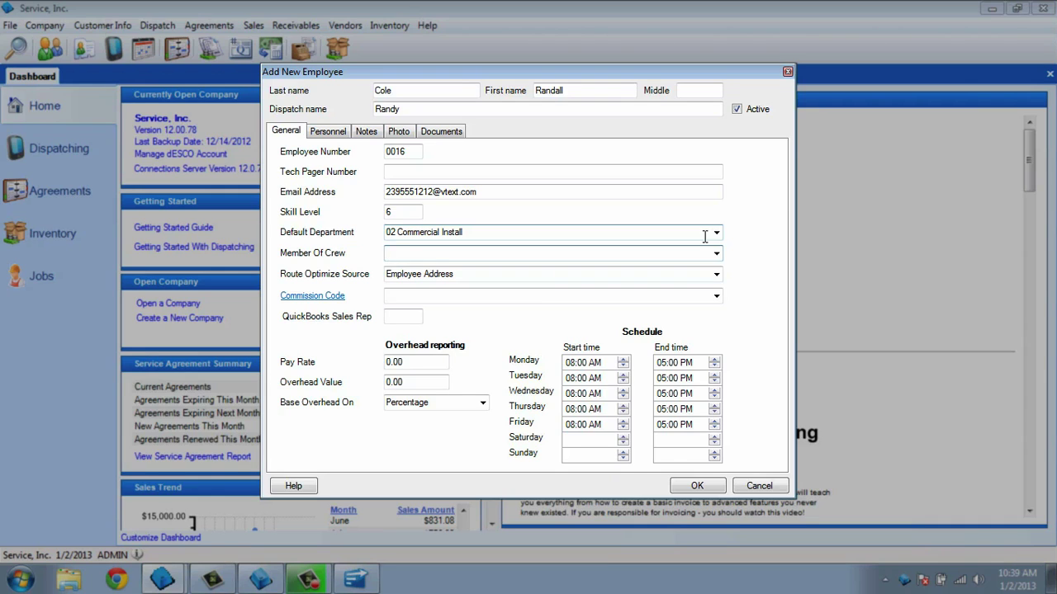
pyautogui.write('Team 2')
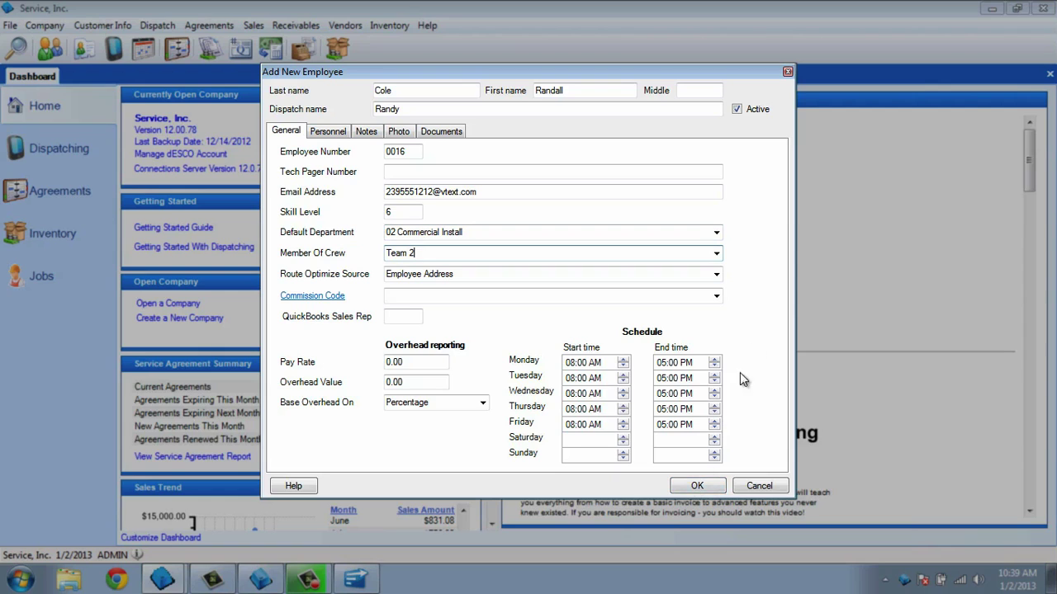
pyautogui.click(716, 253)
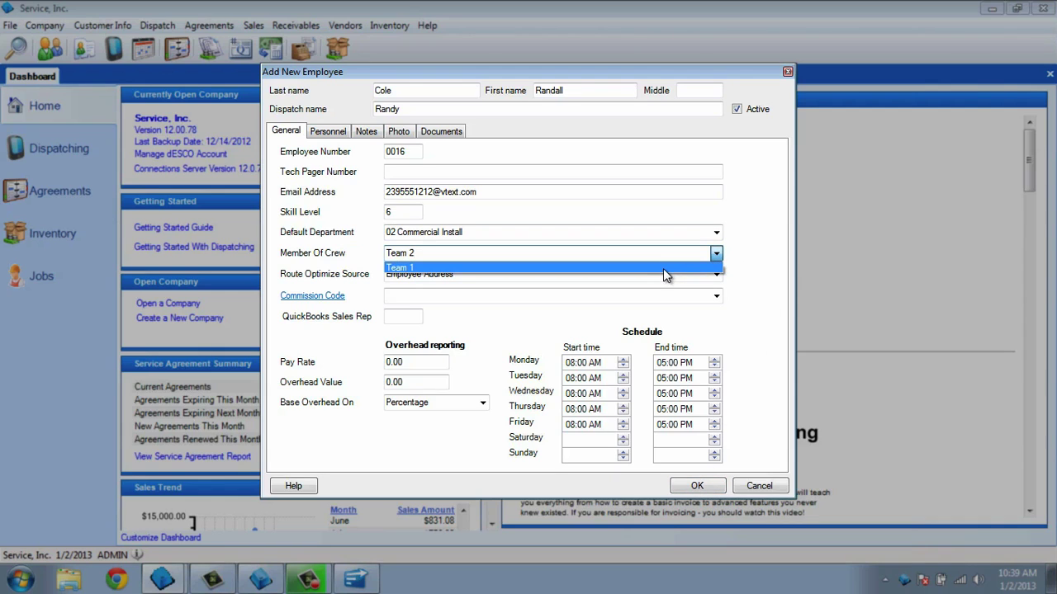
pyautogui.click(663, 268)
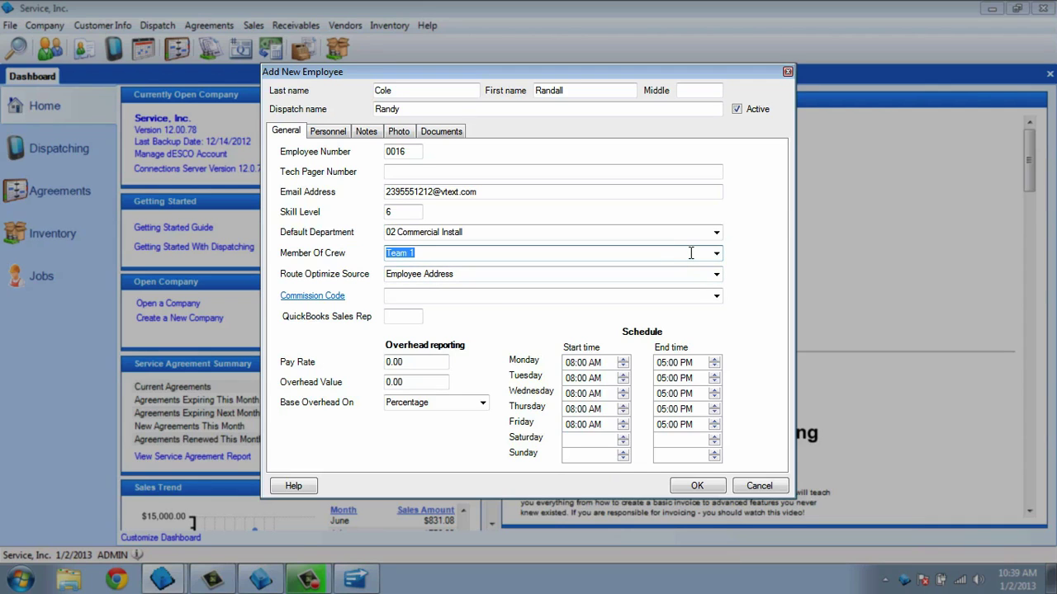
pyautogui.press('BackSpace')
# Base route optimization on the Company Address and set the commission code to Technicians.
pyautogui.click(685, 274)
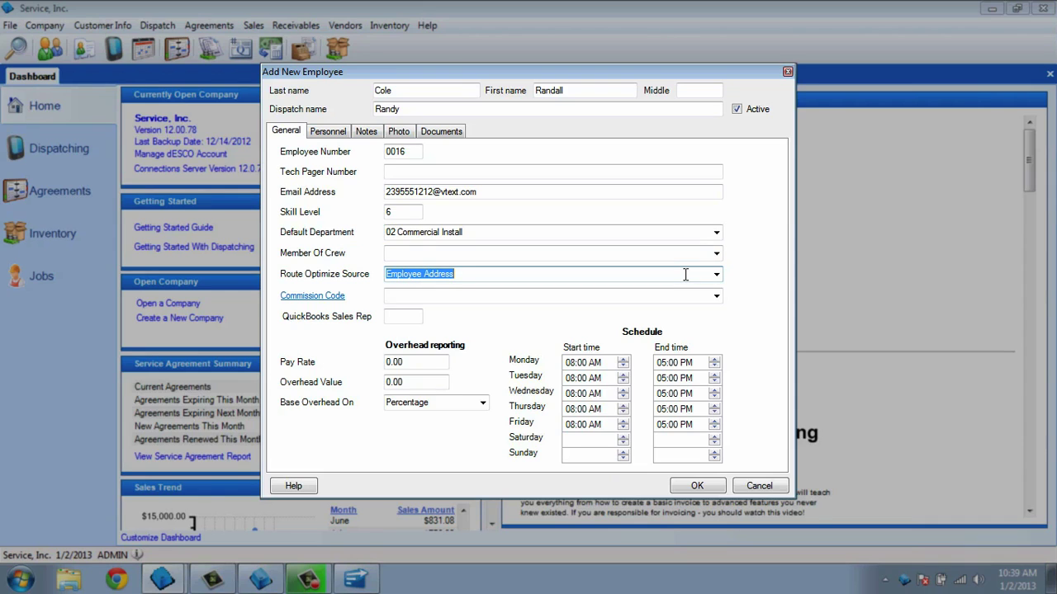
pyautogui.click(715, 277)
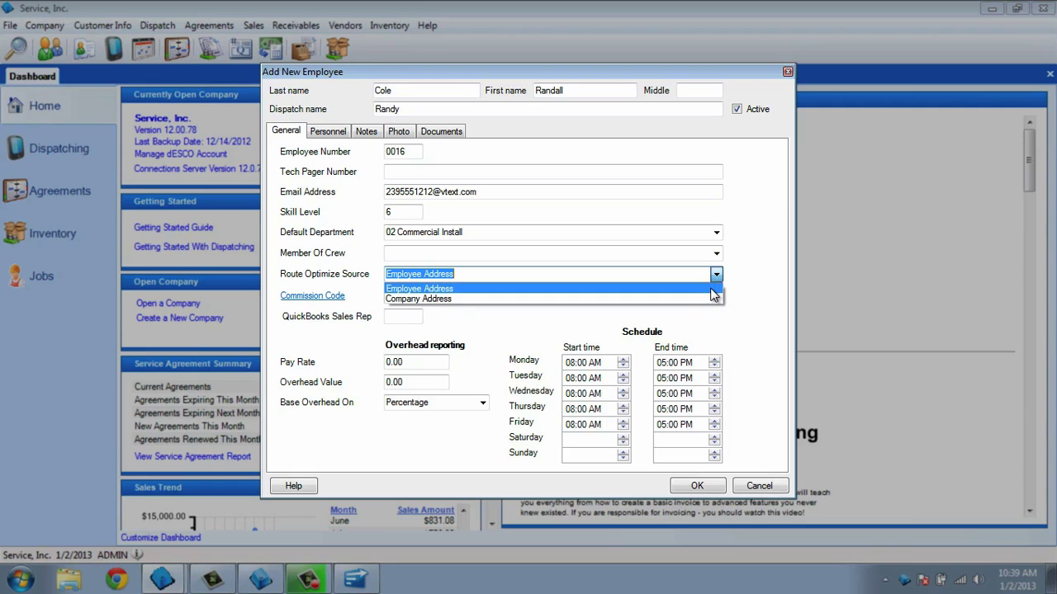
pyautogui.click(707, 299)
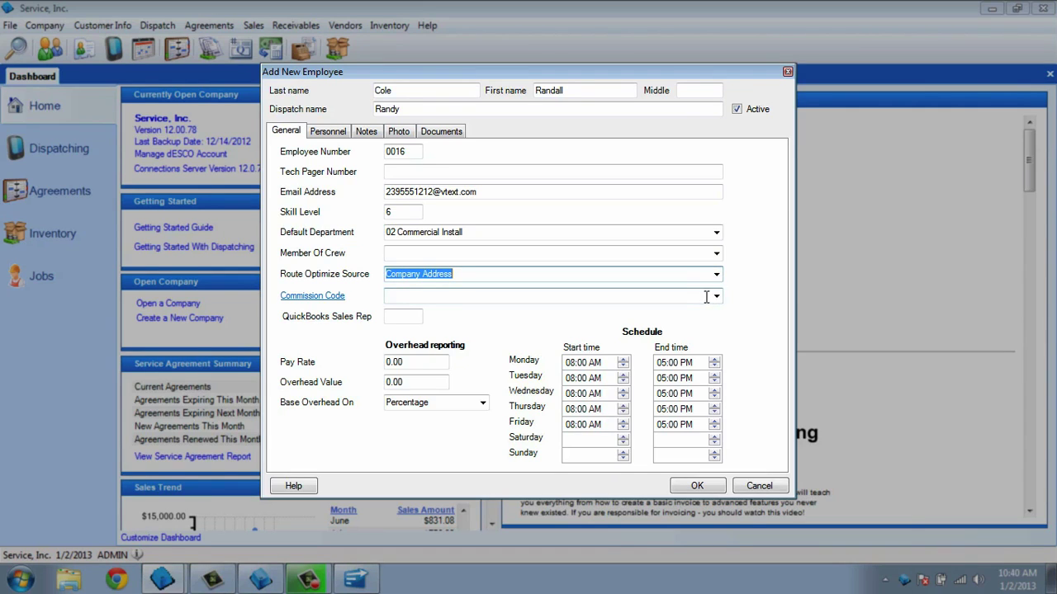
pyautogui.click(704, 297)
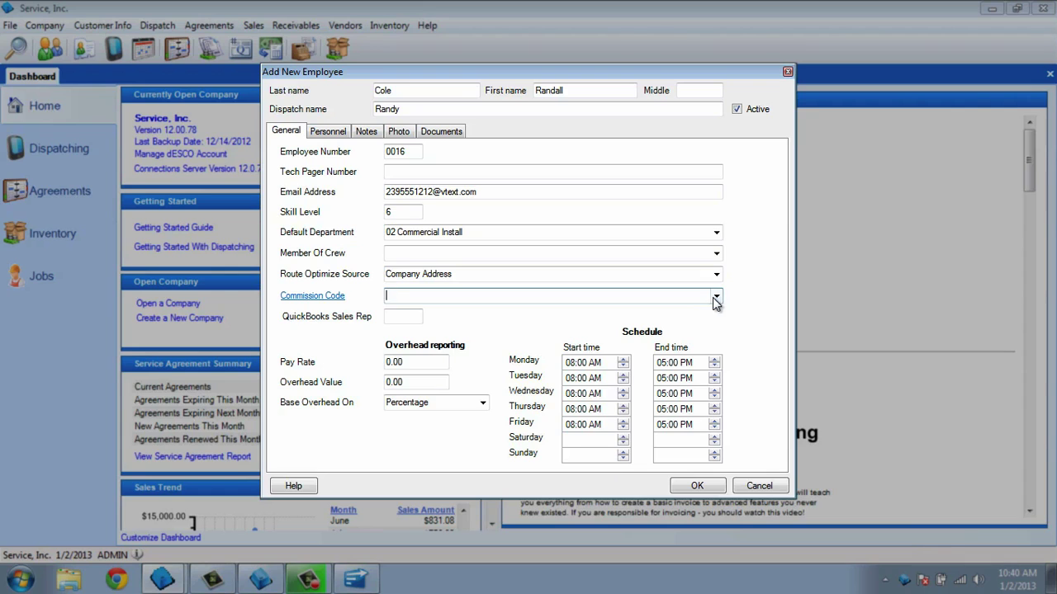
pyautogui.click(715, 298)
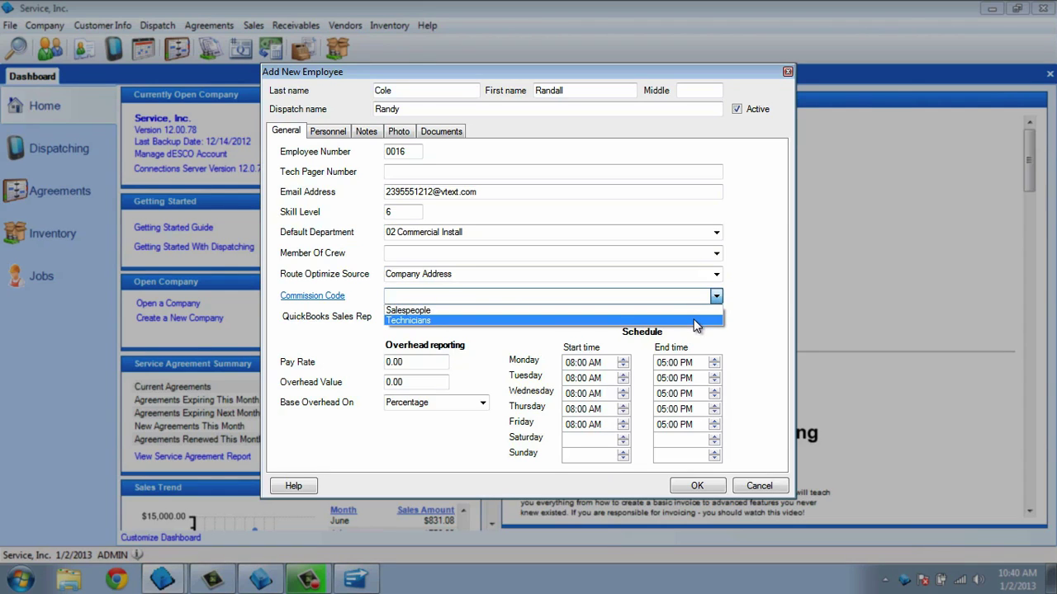
pyautogui.click(693, 321)
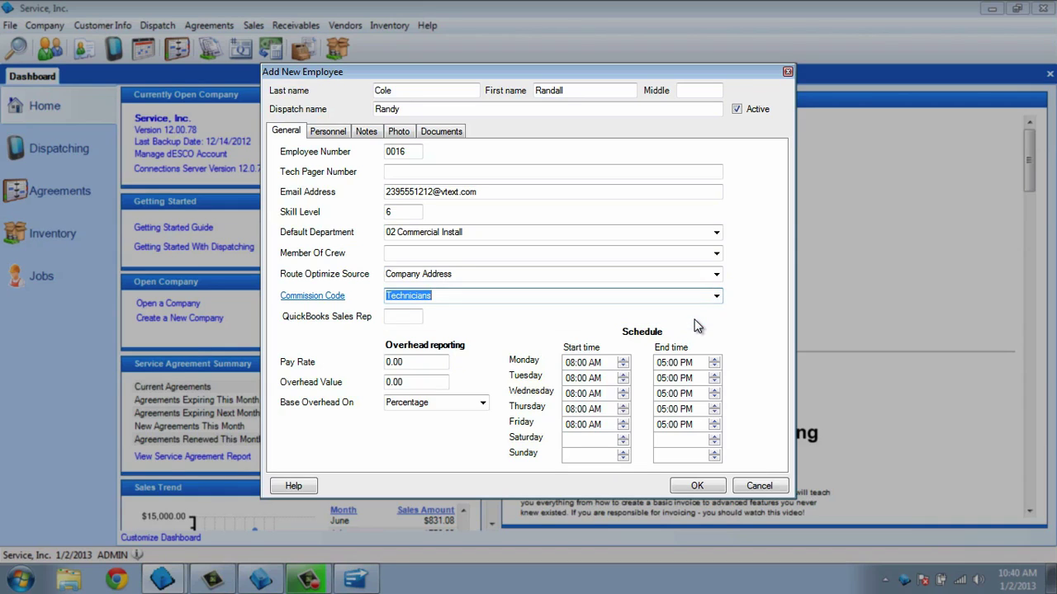
# Set pay rate 16 and overhead value 60, keeping overhead based on Percentage.
pyautogui.click(436, 361)
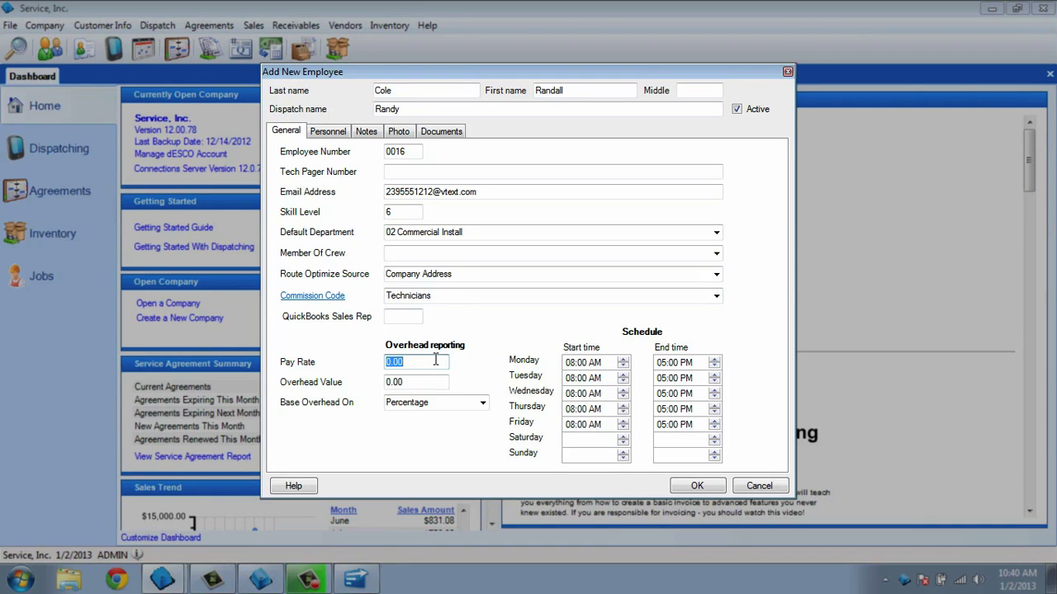
pyautogui.write('16')
pyautogui.press('Tab')
pyautogui.write('60')
pyautogui.press('Tab')
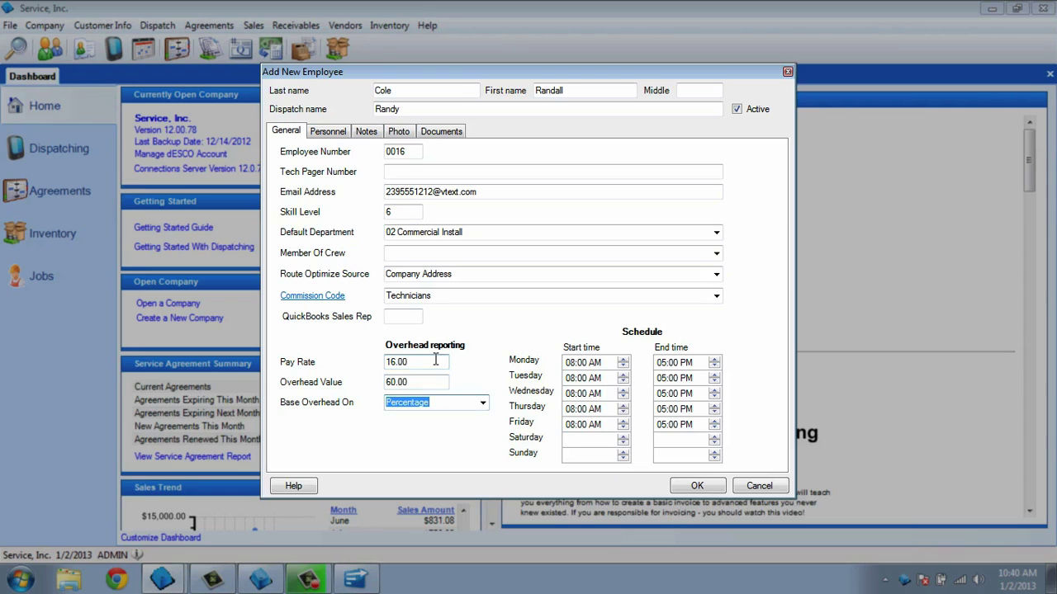
pyautogui.click(482, 403)
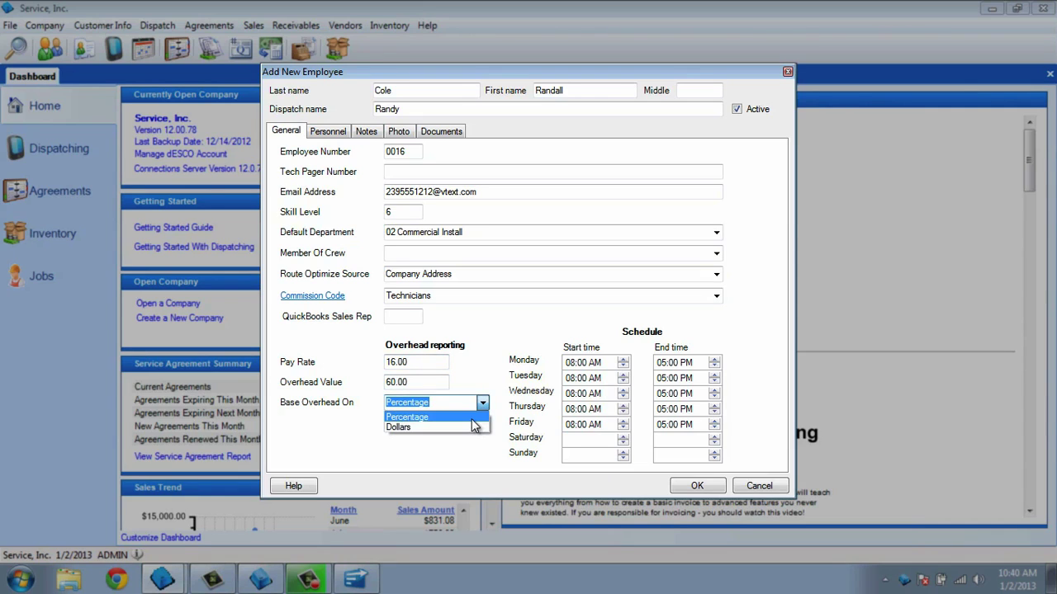
pyautogui.click(471, 418)
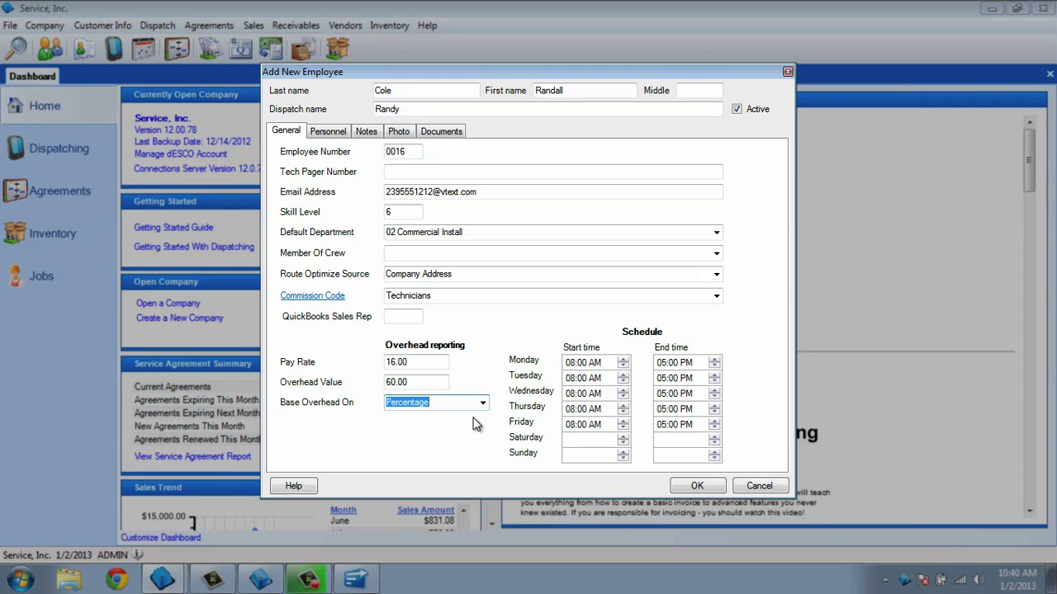
# Change the Monday and Friday end times to 06:00 PM.
pyautogui.click(665, 364)
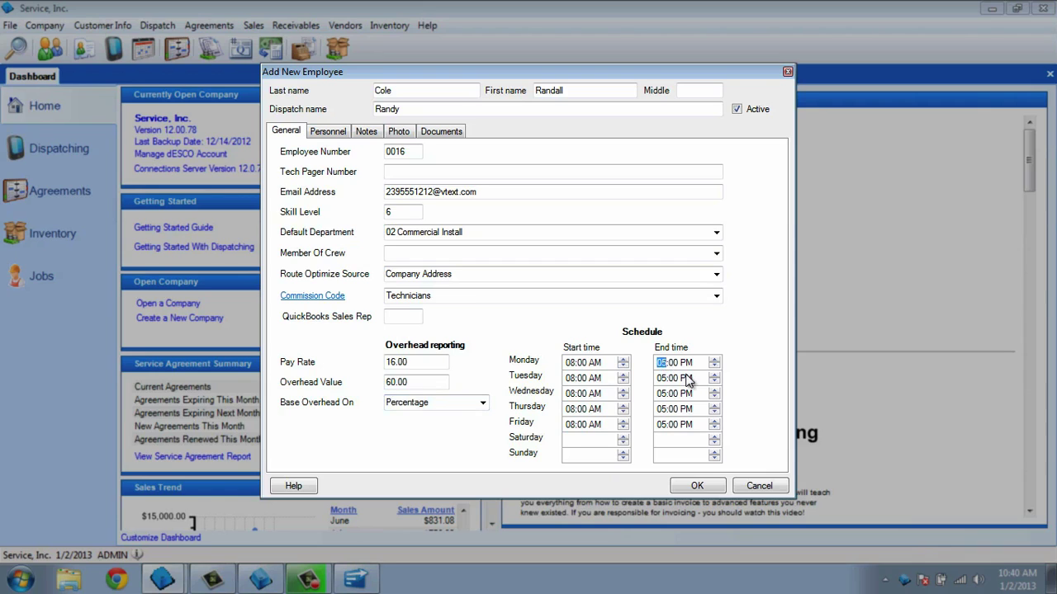
pyautogui.write('6')
pyautogui.click(673, 425)
pyautogui.click(660, 425)
pyautogui.write('6')
pyautogui.press('Right')
# Switch to the Personnel tab and step through Emergency Contact, Termination Date and Reason For Termination.
pyautogui.click(343, 136)
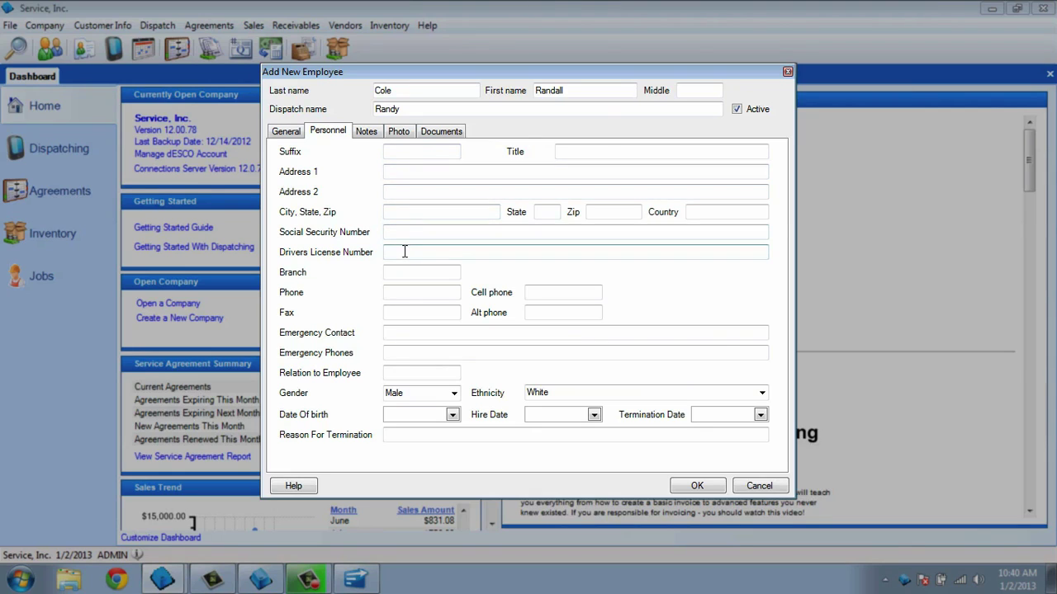
pyautogui.click(399, 333)
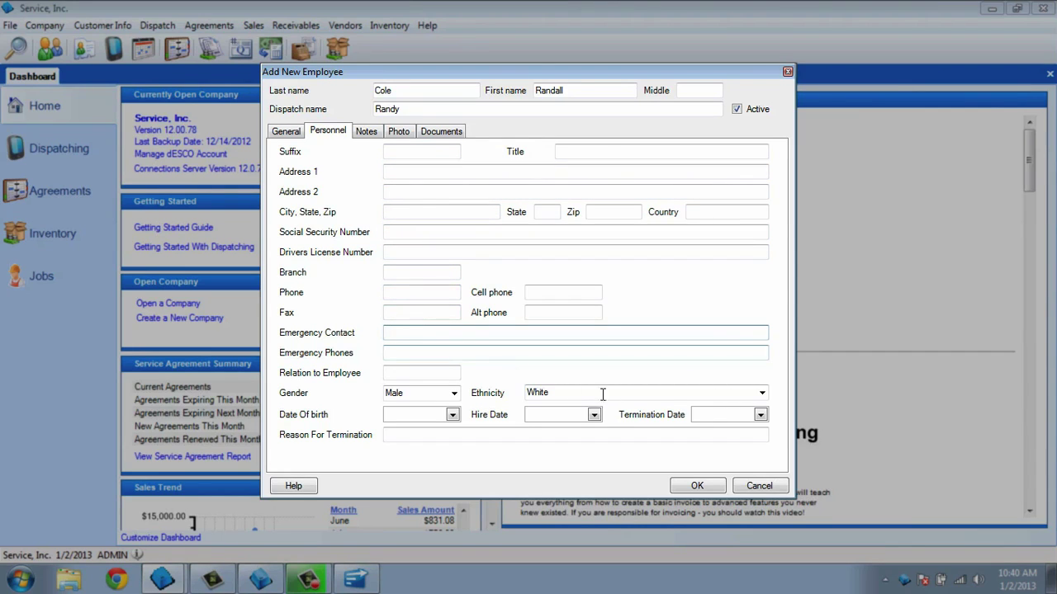
pyautogui.click(705, 414)
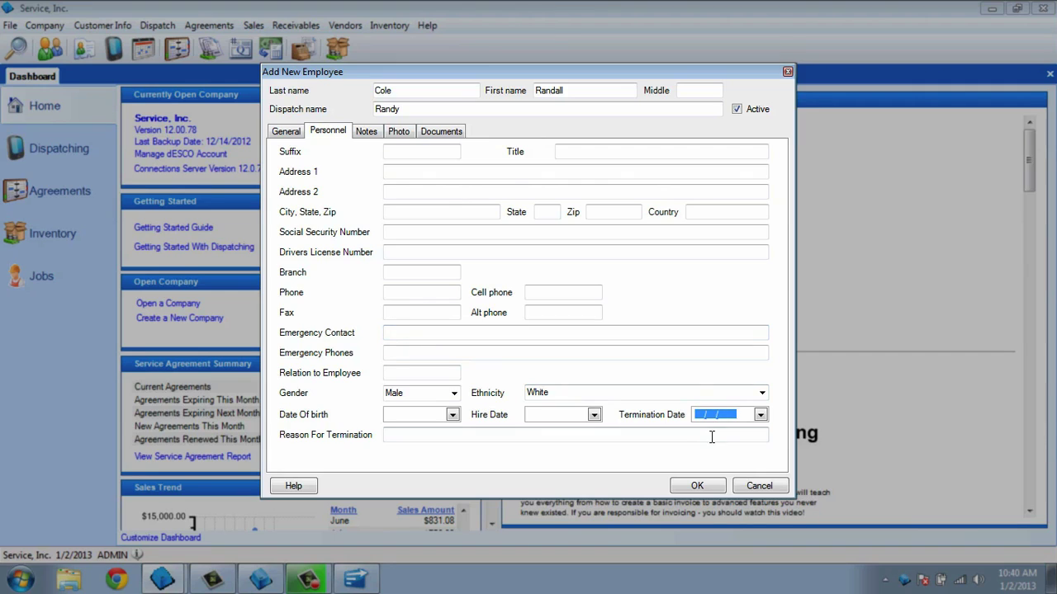
pyautogui.click(712, 436)
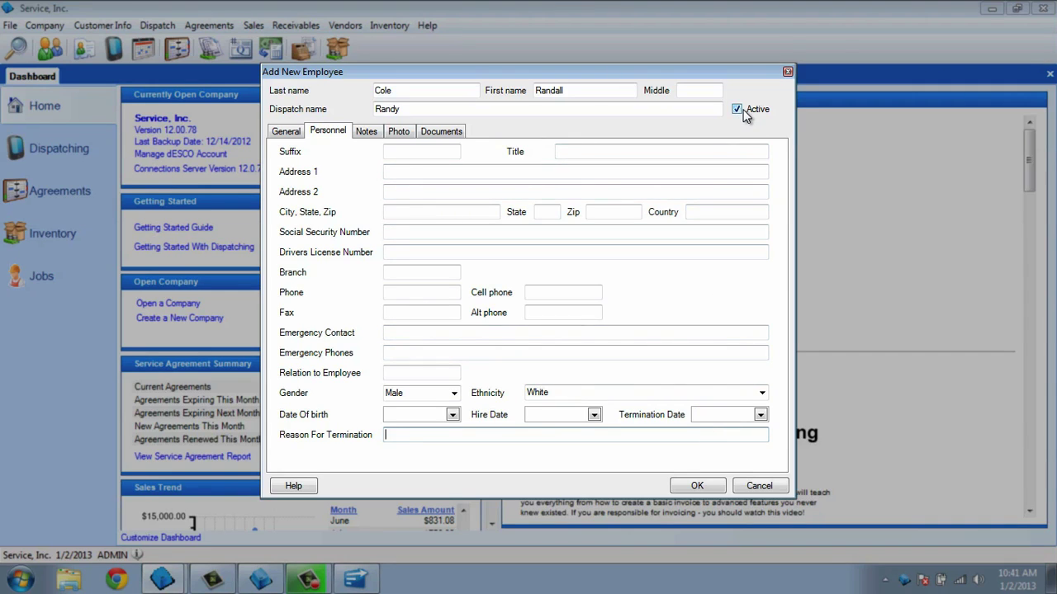
# Insert a date/time stamp in Notes, attach the headshot as the employee photo, then view Documents.
pyautogui.click(367, 133)
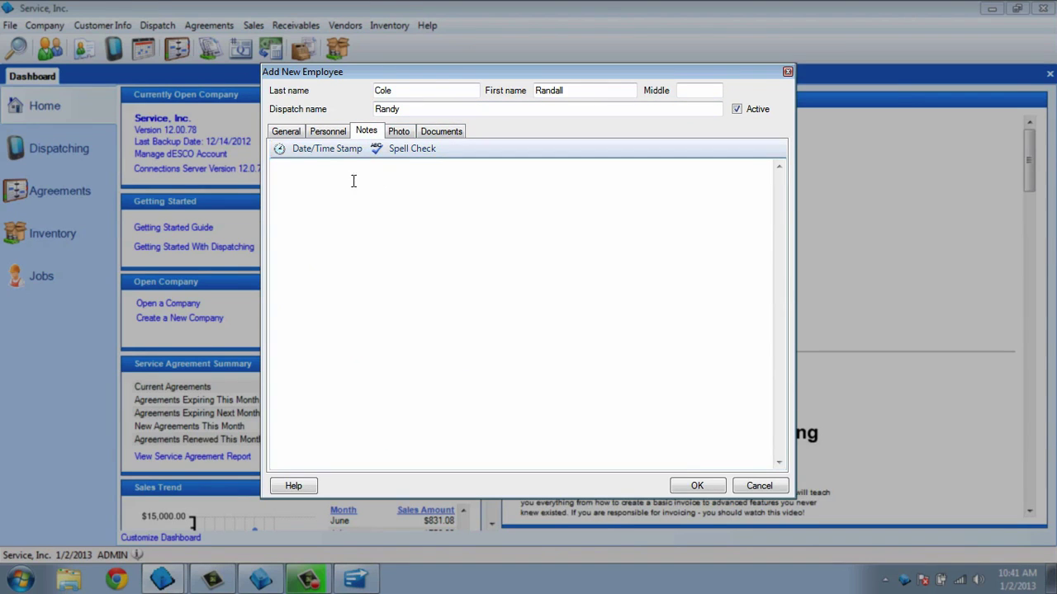
pyautogui.click(335, 153)
pyautogui.click(403, 136)
pyautogui.click(566, 424)
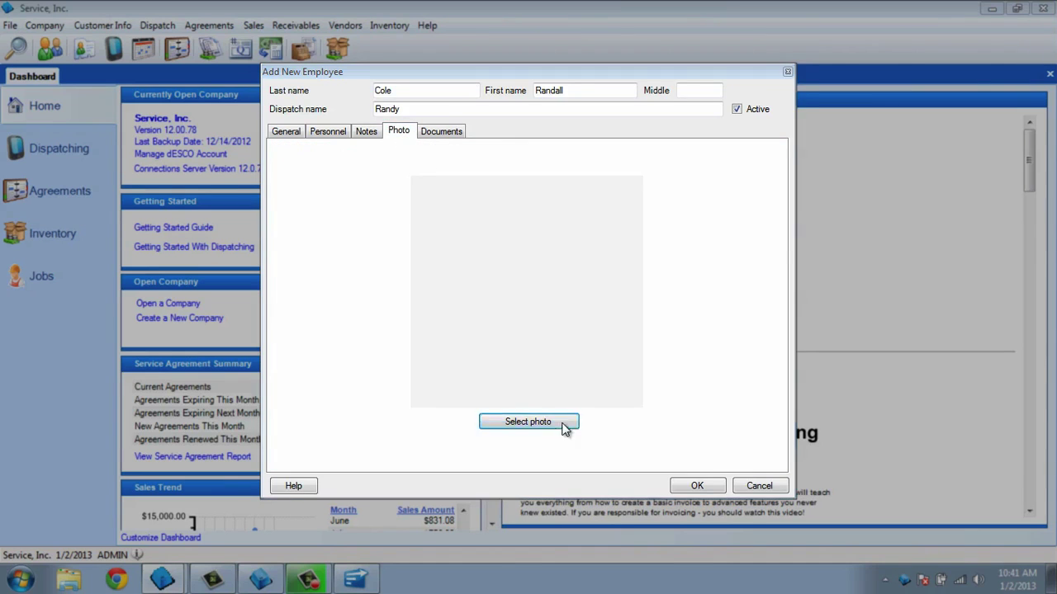
pyautogui.moveTo(774, 247); pyautogui.dragTo(785, 377)
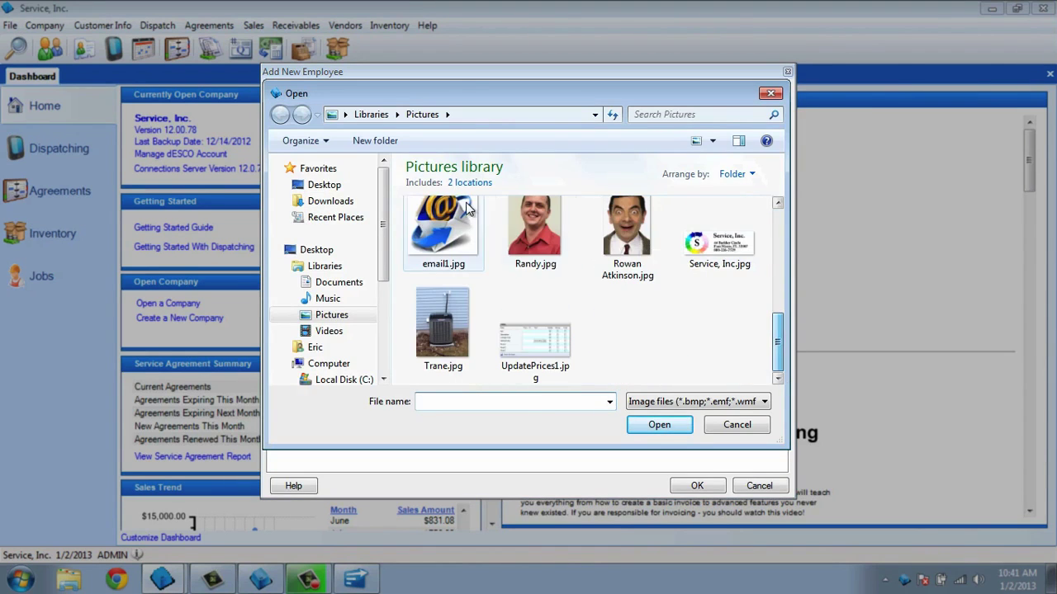
pyautogui.click(523, 226)
pyautogui.click(660, 430)
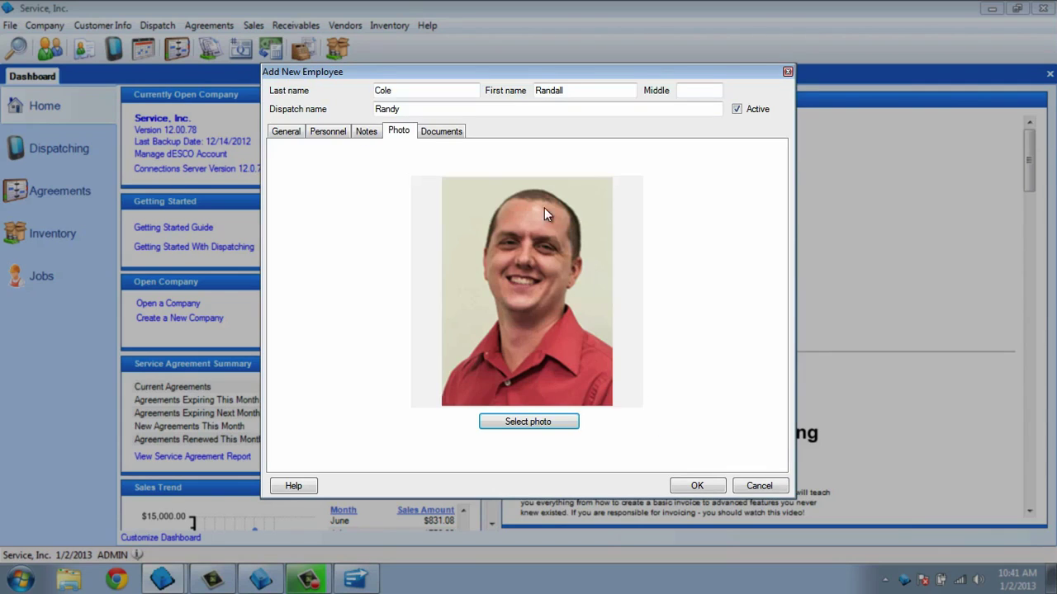
pyautogui.click(440, 132)
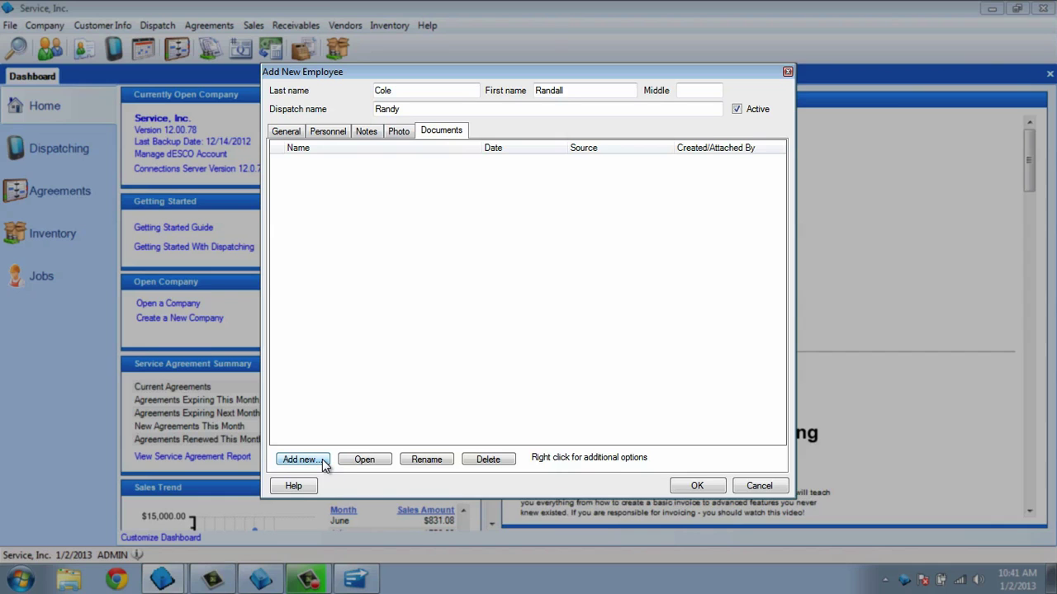
# Save the new employee, then add non-tech dispatch column 7777 named Inspection.
pyautogui.click(698, 487)
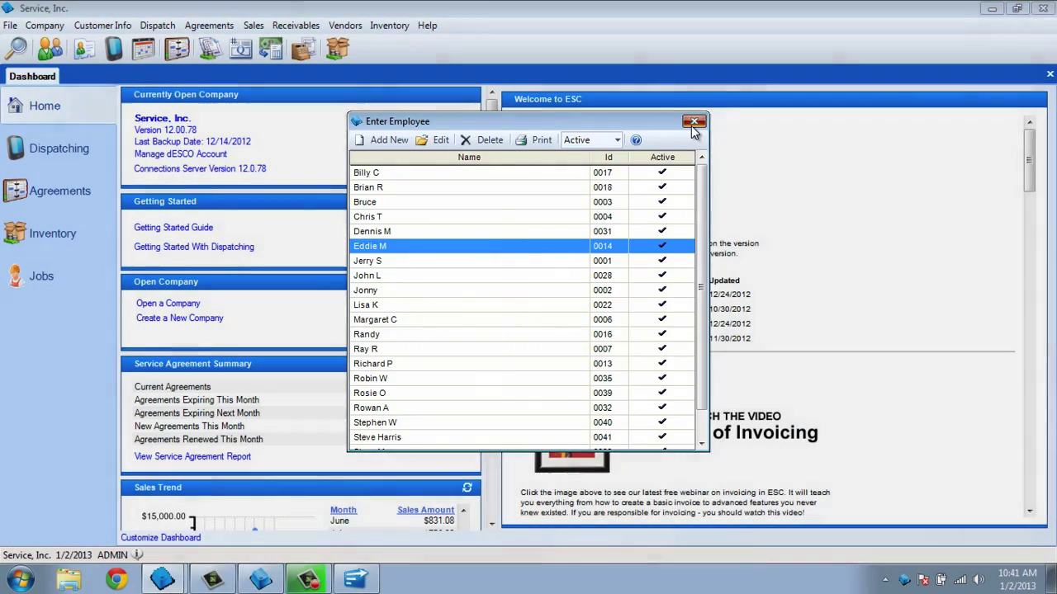
pyautogui.click(694, 123)
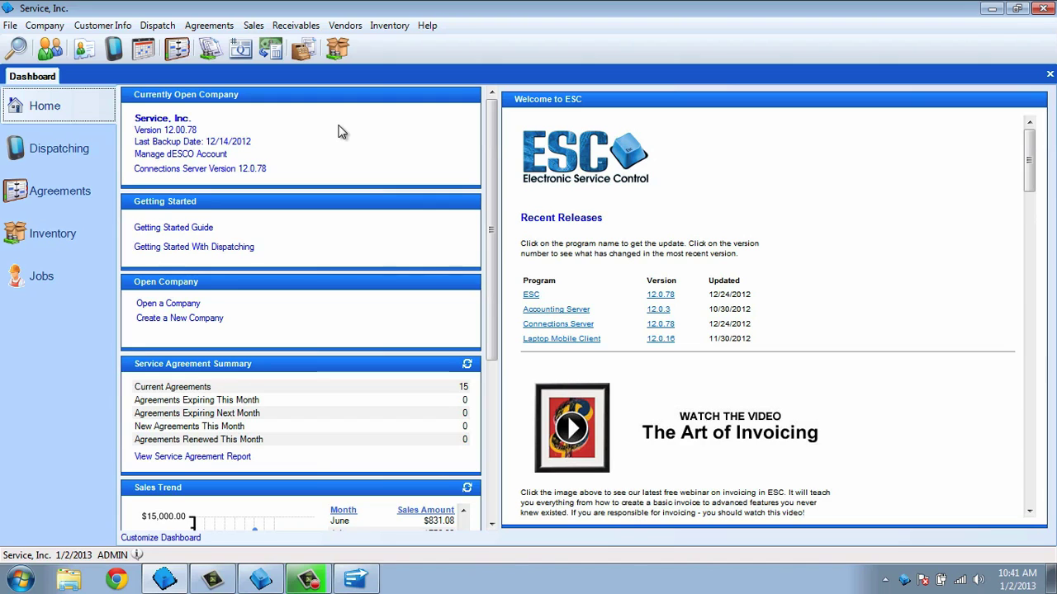
pyautogui.click(173, 31)
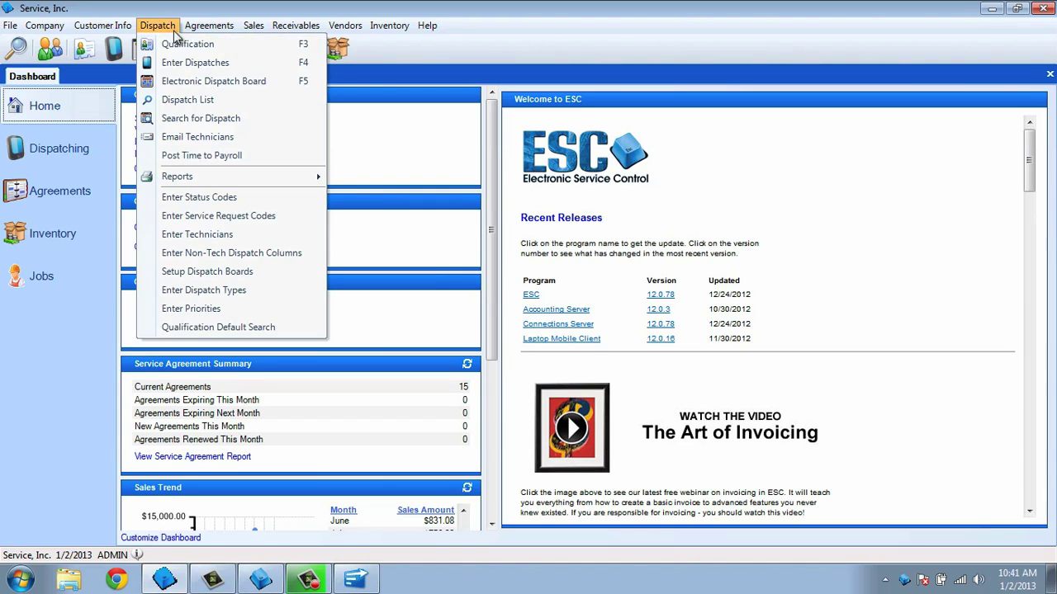
pyautogui.click(270, 256)
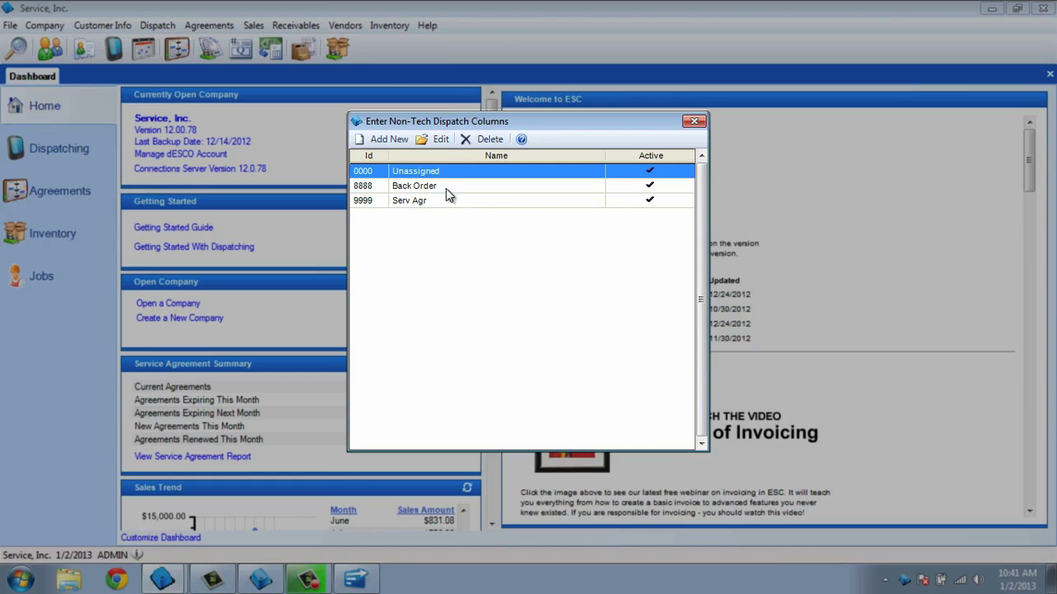
pyautogui.click(389, 140)
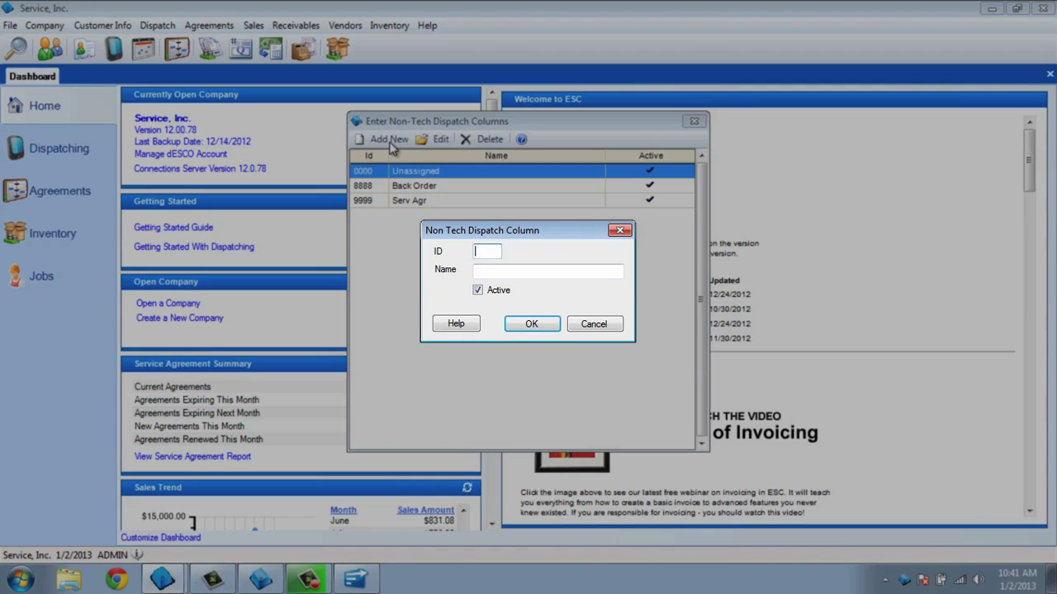
pyautogui.write('7777')
pyautogui.press('Tab')
pyautogui.write('Inspection')
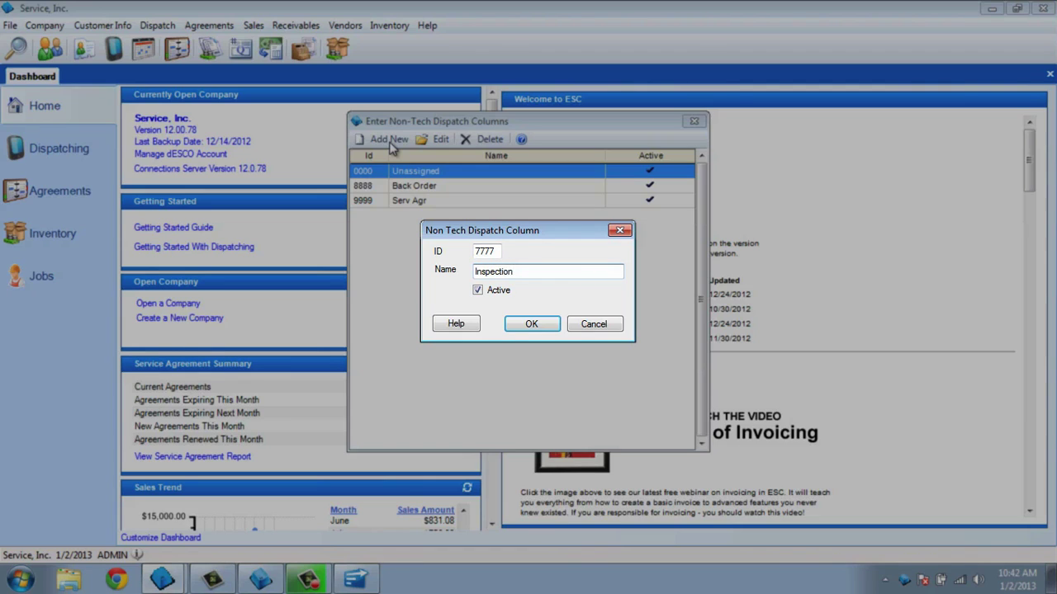
pyautogui.click(533, 325)
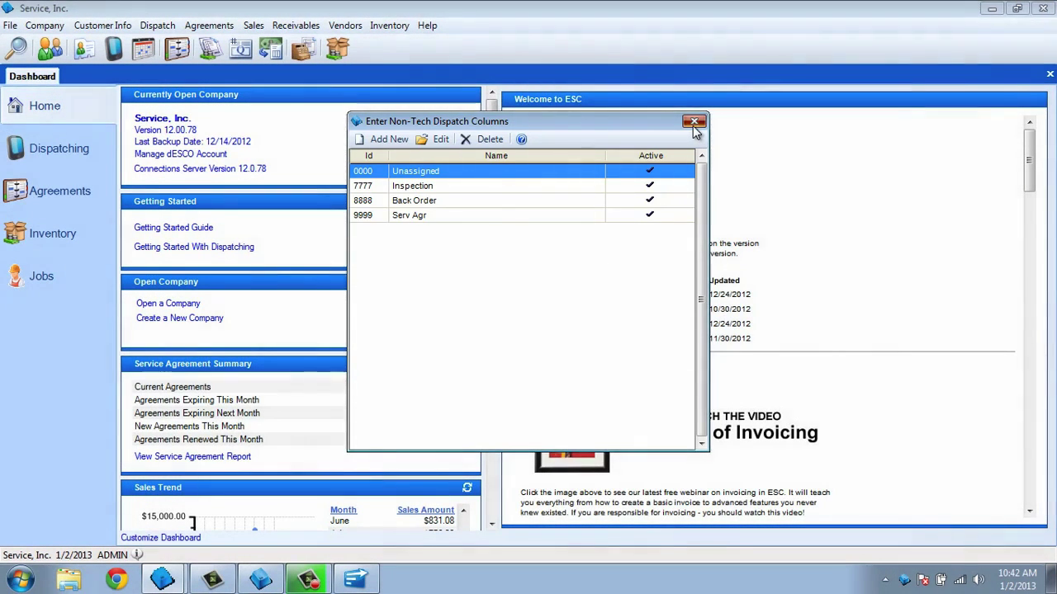
# Close the non-tech columns list and open the Service board from Setup Dispatch Boards for editing.
pyautogui.click(693, 121)
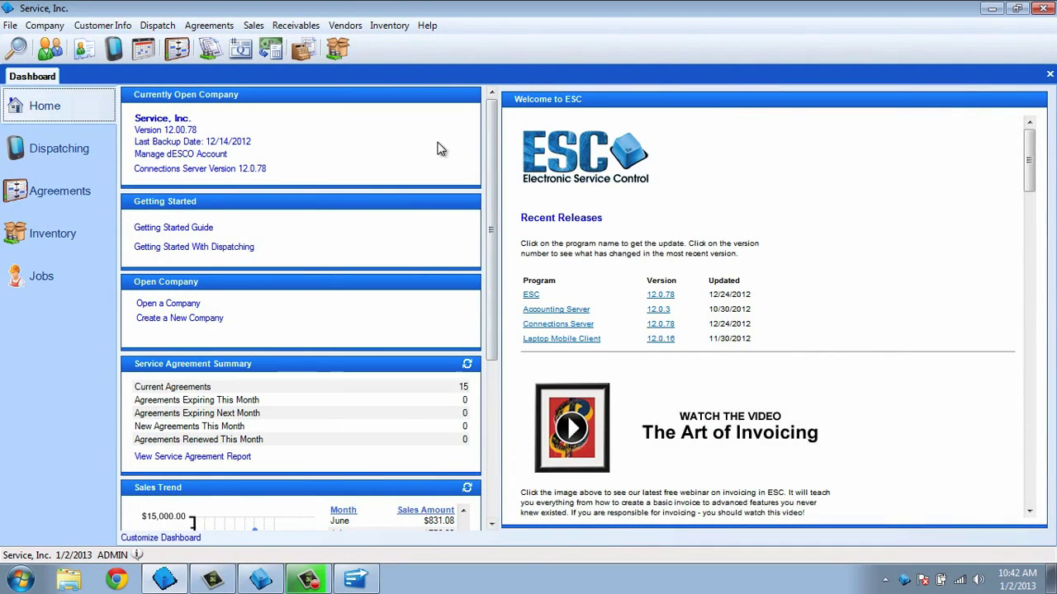
pyautogui.click(159, 28)
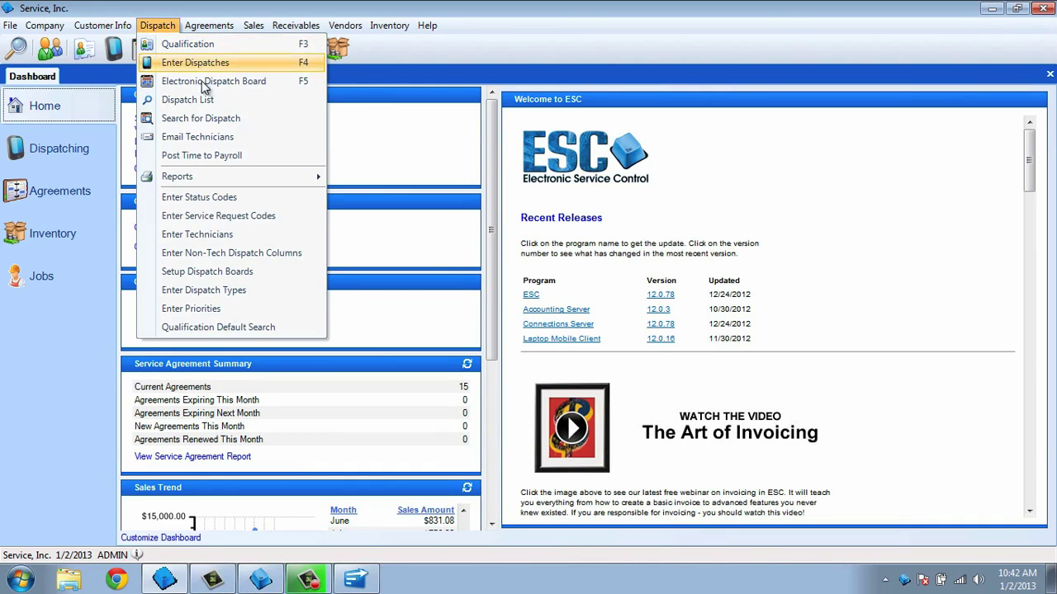
pyautogui.click(267, 273)
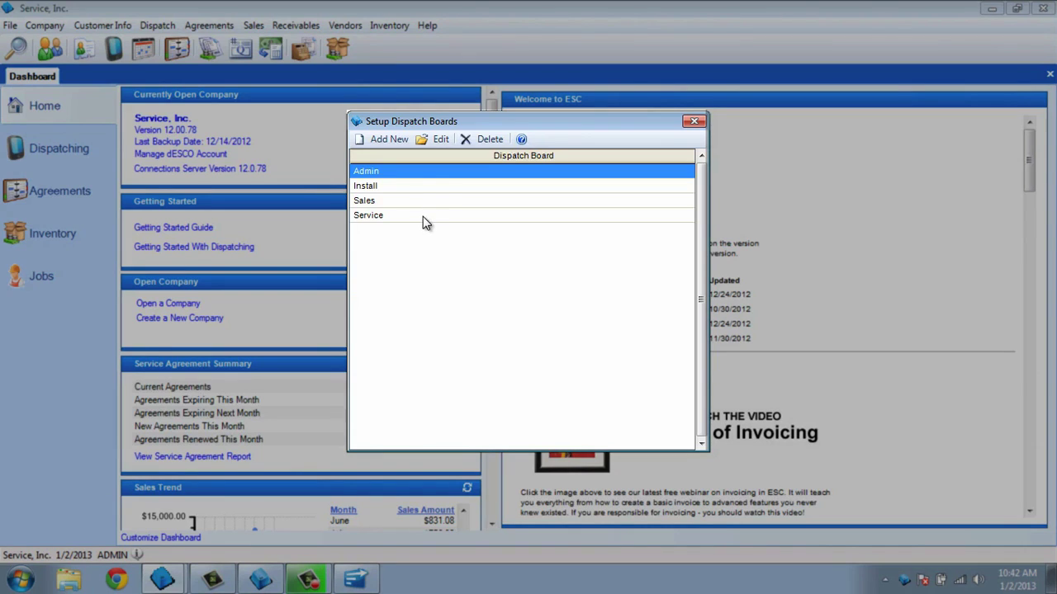
pyautogui.click(423, 216)
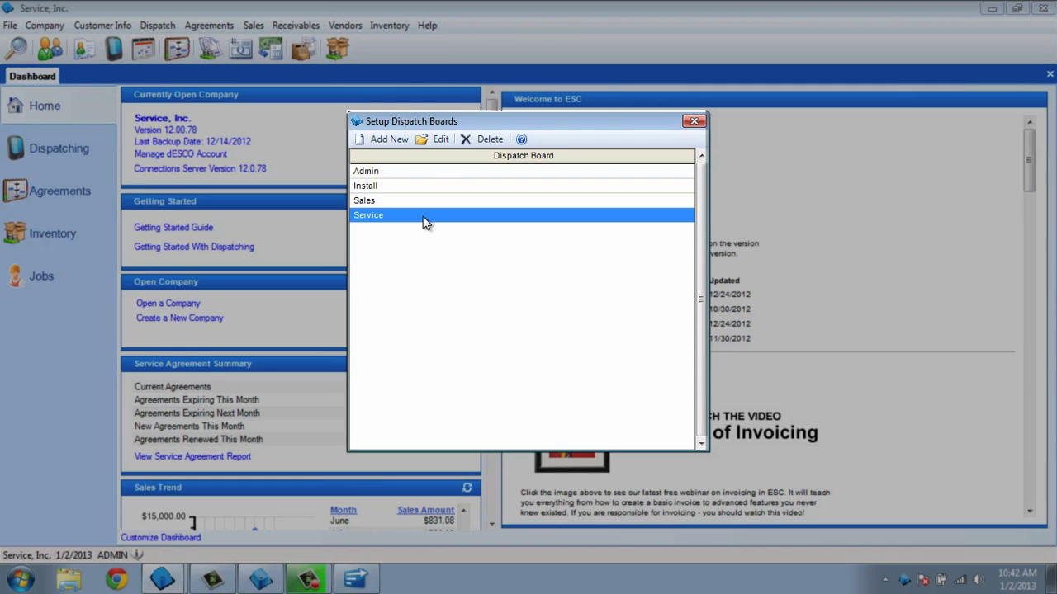
pyautogui.click(431, 142)
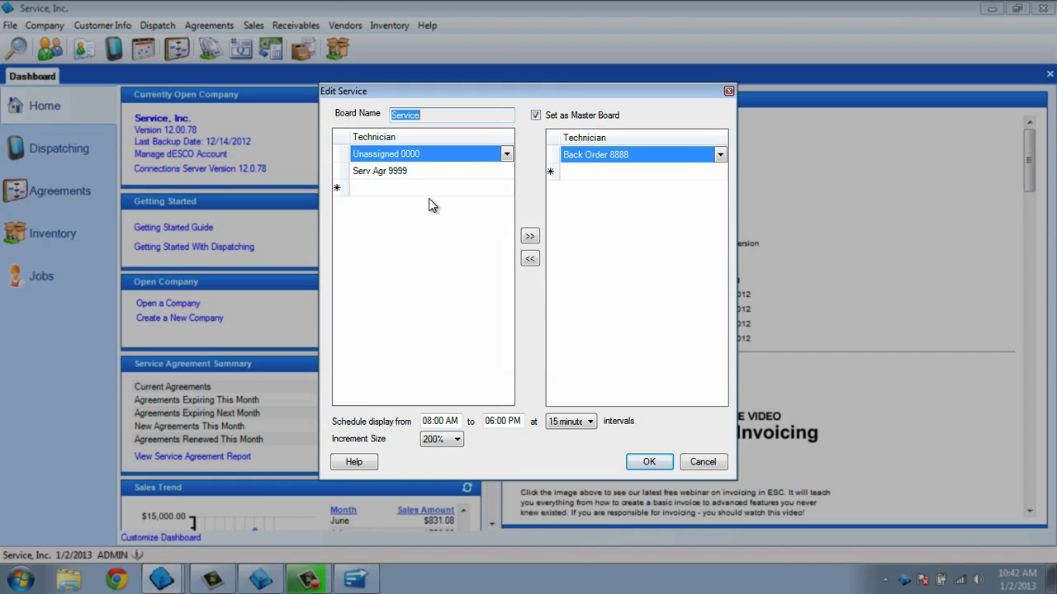
# Add Inspection 7777 as a new left-column row and move Back Order 8888 beside it.
pyautogui.click(505, 189)
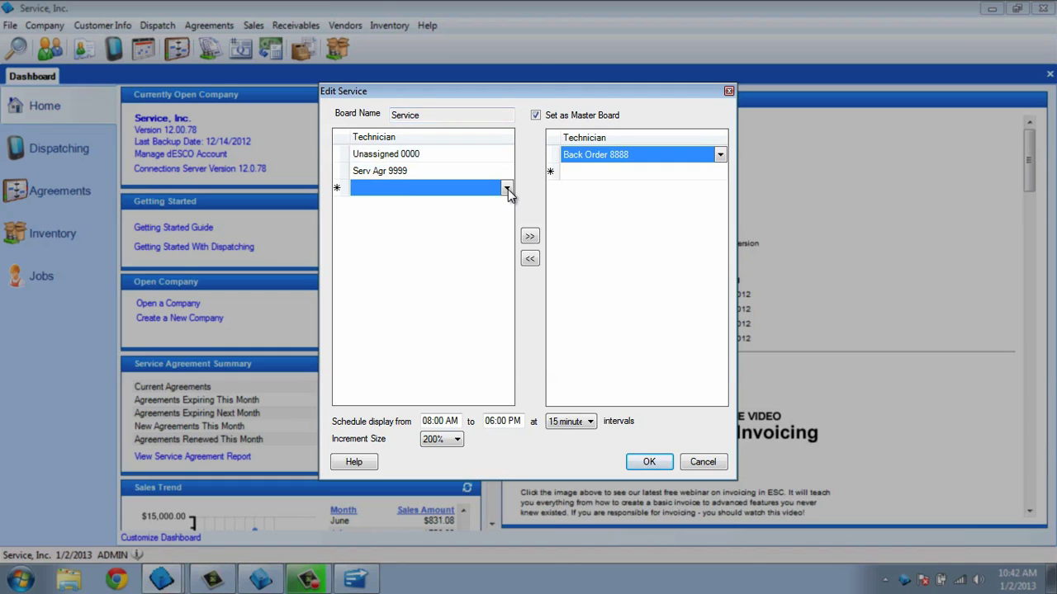
pyautogui.click(507, 190)
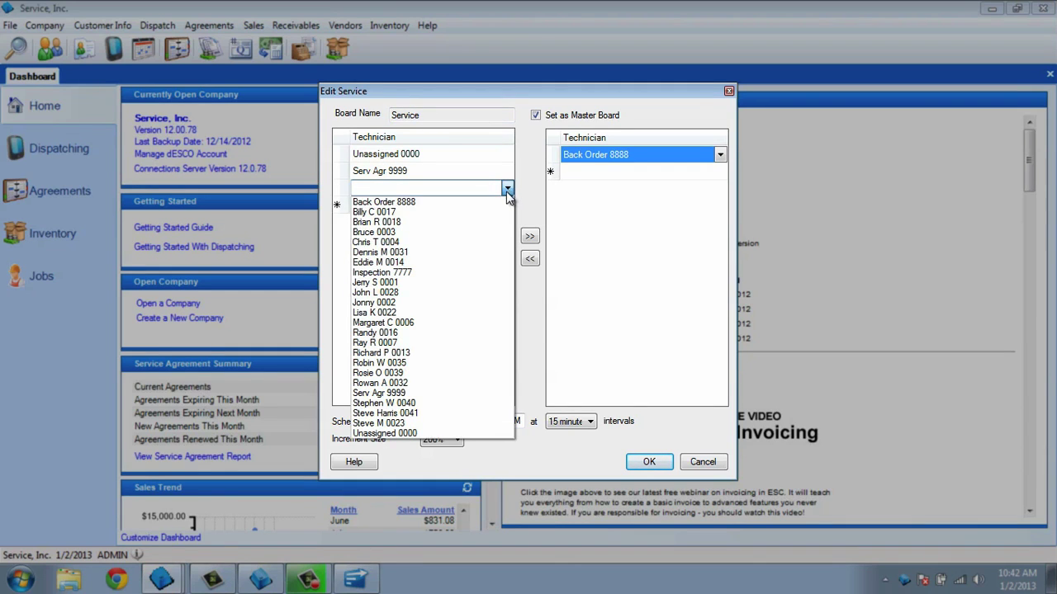
pyautogui.click(506, 273)
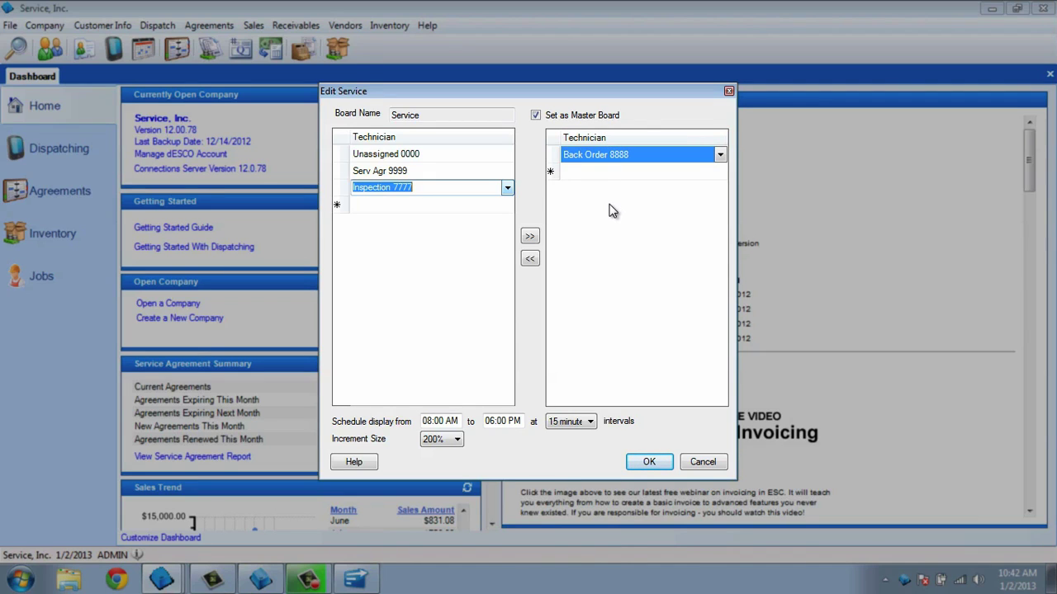
pyautogui.click(529, 259)
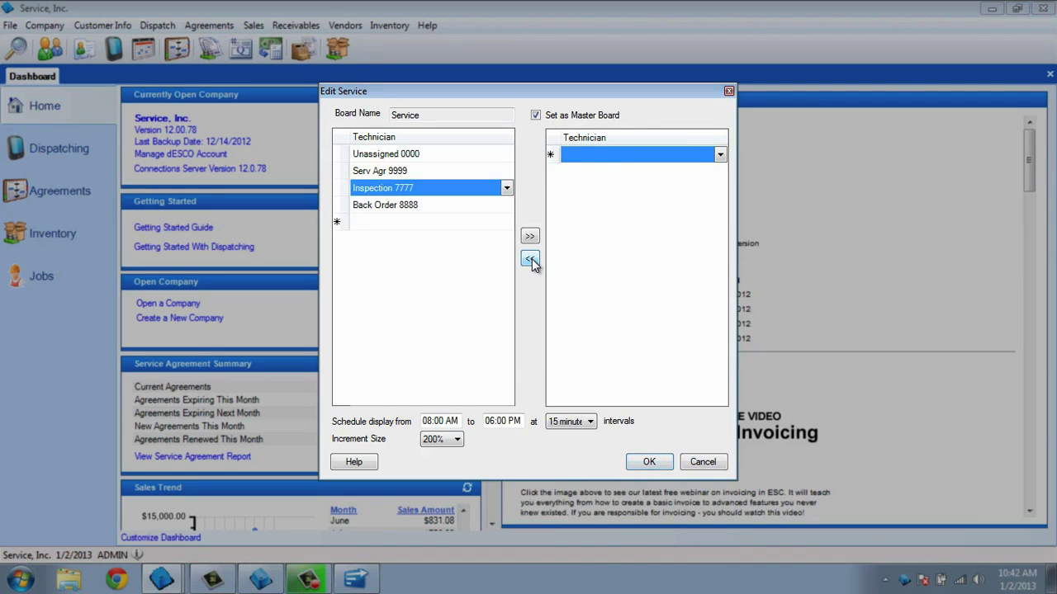
# Add three technicians to the Service board's right-hand technician list.
pyautogui.click(719, 156)
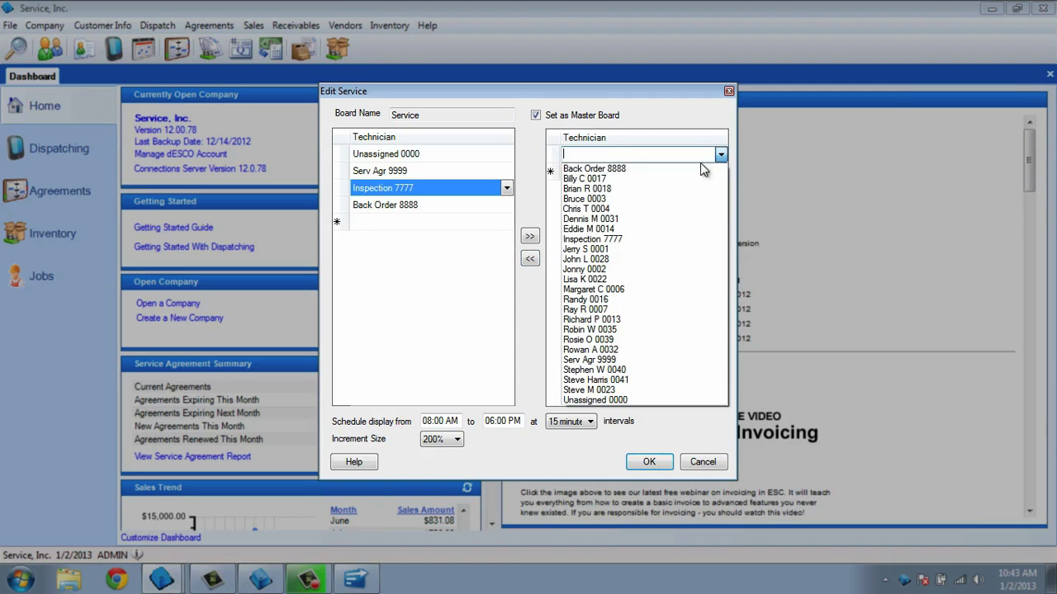
pyautogui.click(620, 230)
pyautogui.click(717, 171)
pyautogui.click(717, 171)
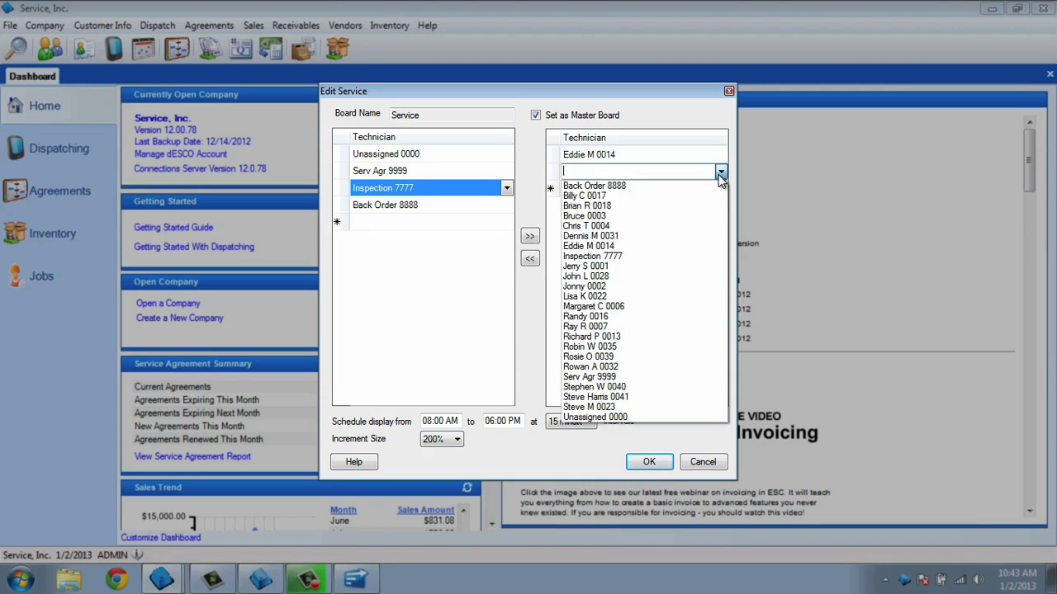
pyautogui.click(643, 226)
pyautogui.click(720, 188)
pyautogui.click(720, 188)
pyautogui.click(634, 353)
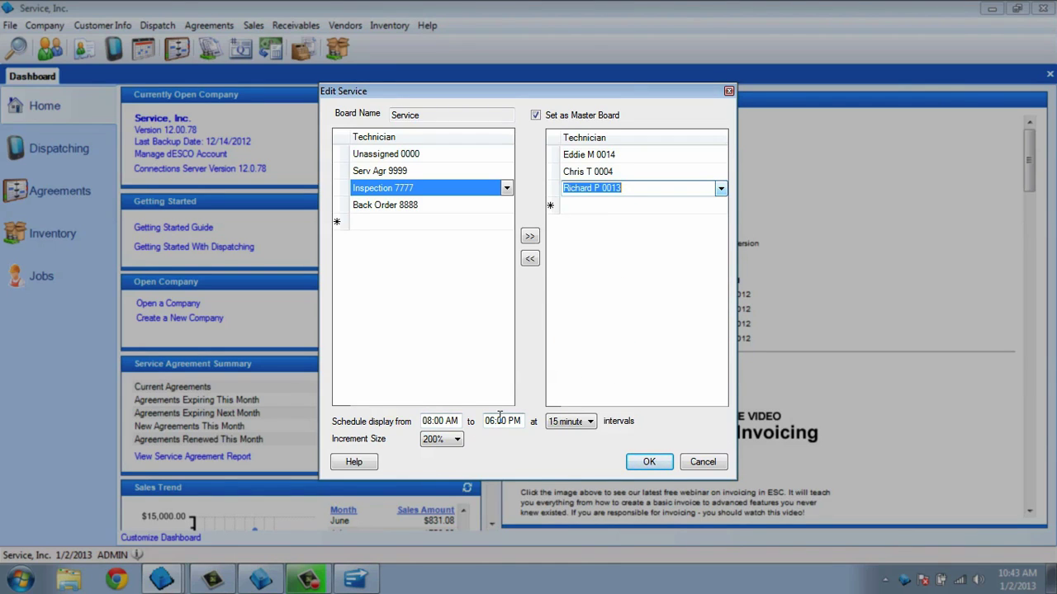
# Keep the 15 minute interval and 200% increment size, then save the board.
pyautogui.click(563, 422)
pyautogui.click(590, 422)
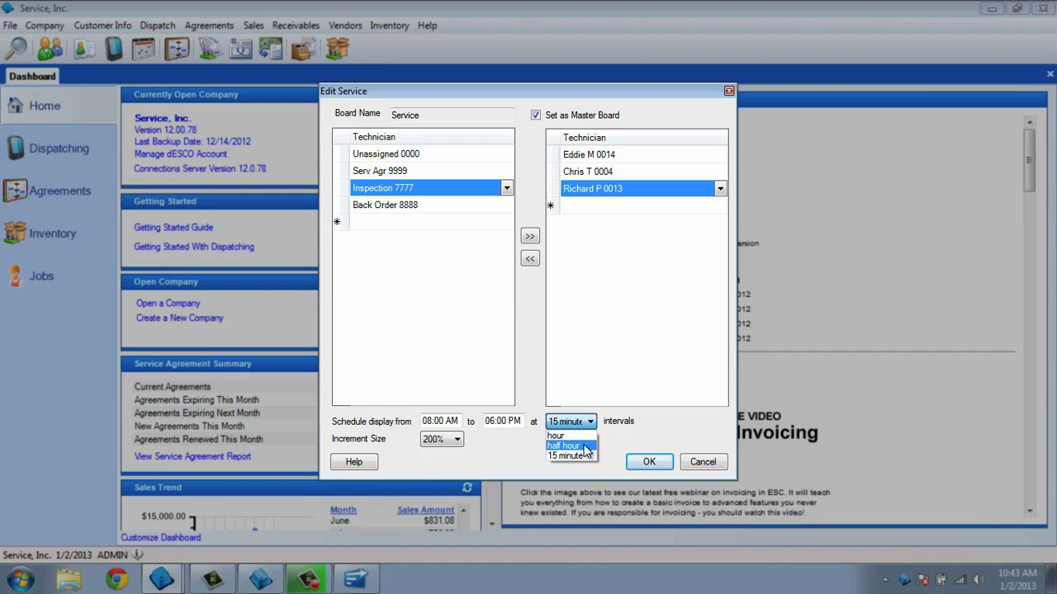
pyautogui.click(586, 456)
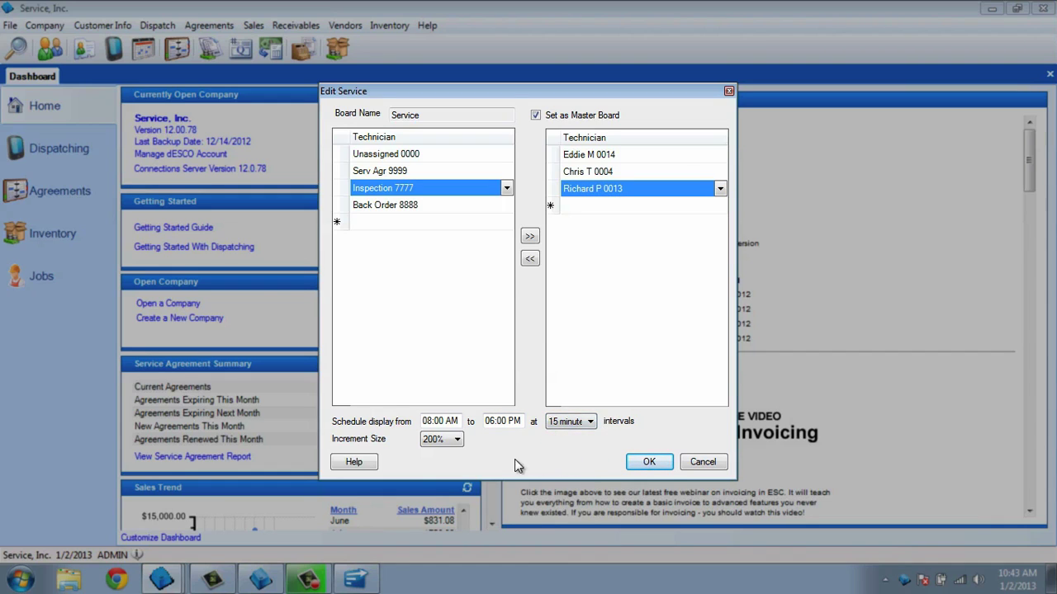
pyautogui.click(456, 439)
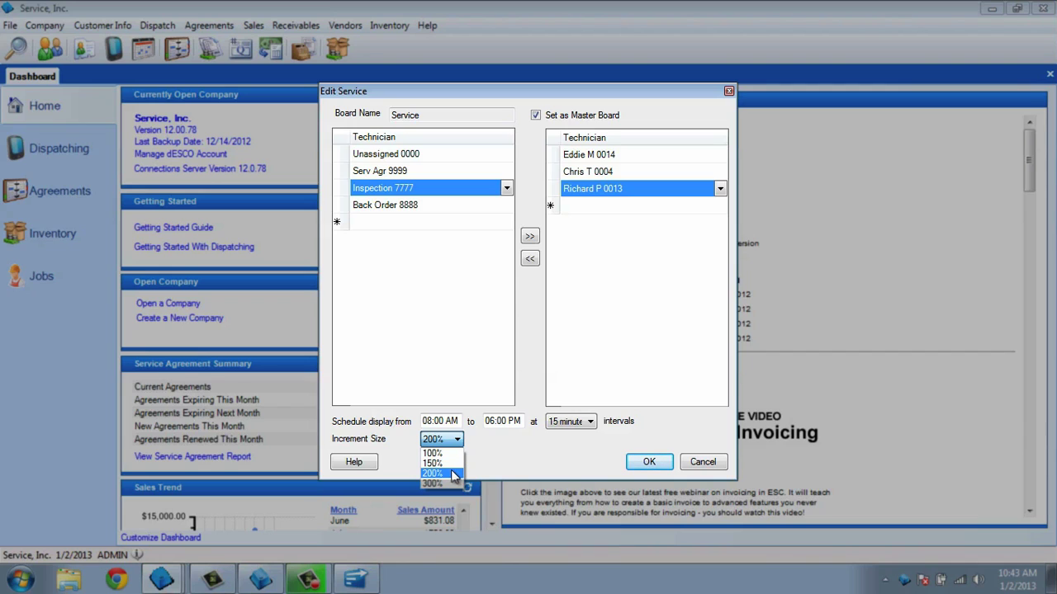
pyautogui.click(453, 474)
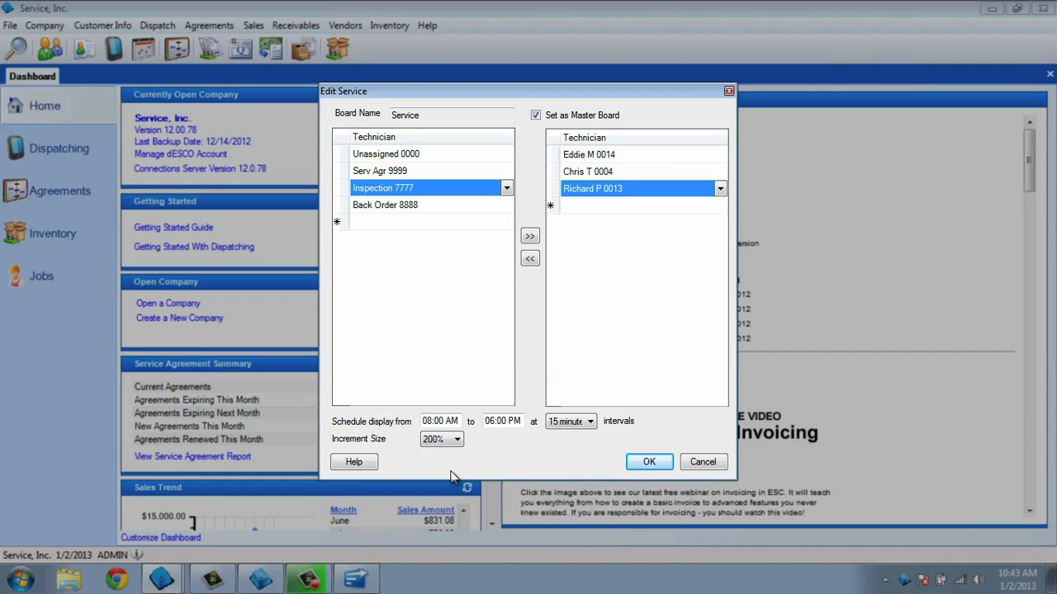
pyautogui.click(649, 462)
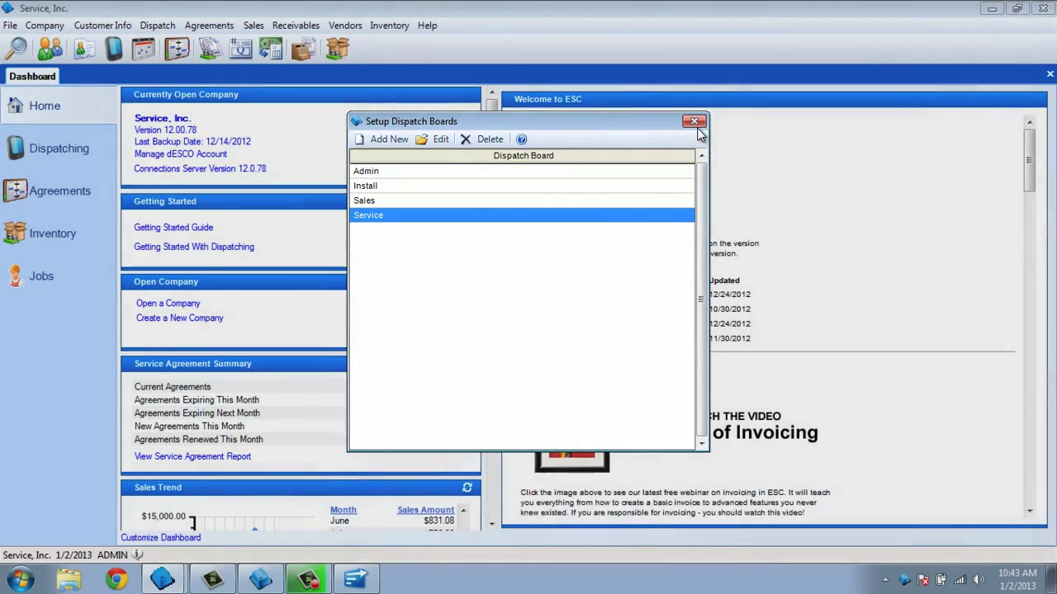
# Close the dispatch board setup and open Dispatch > Electronic Dispatch Board.
pyautogui.click(694, 121)
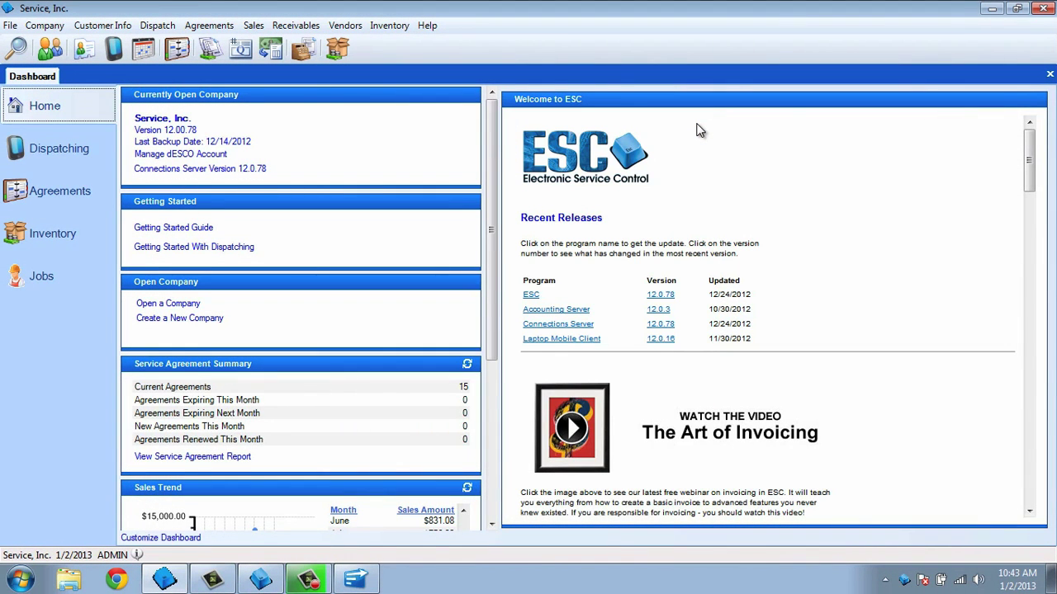
pyautogui.click(165, 27)
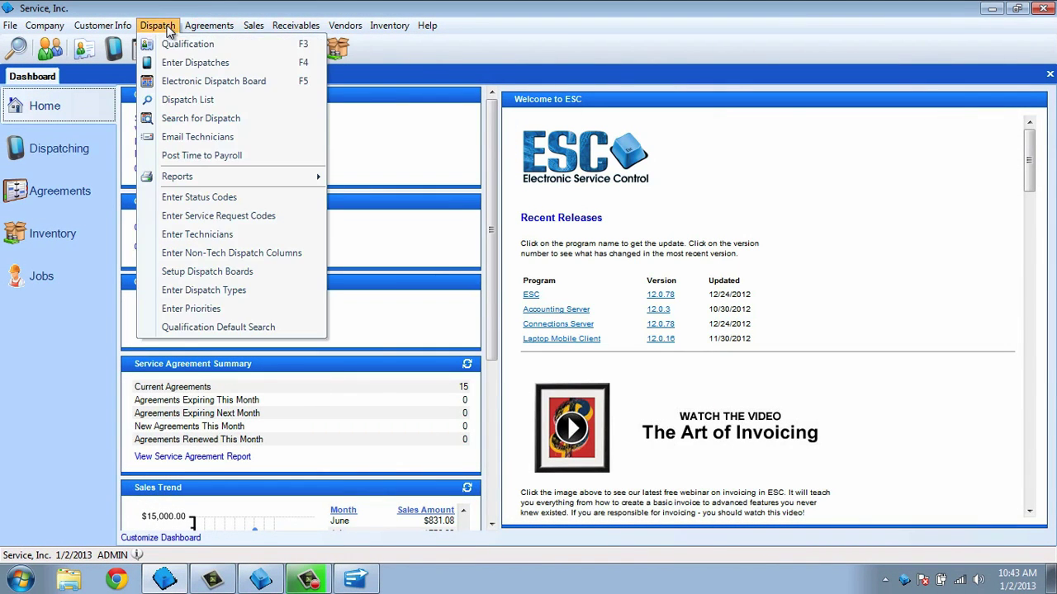
pyautogui.click(177, 85)
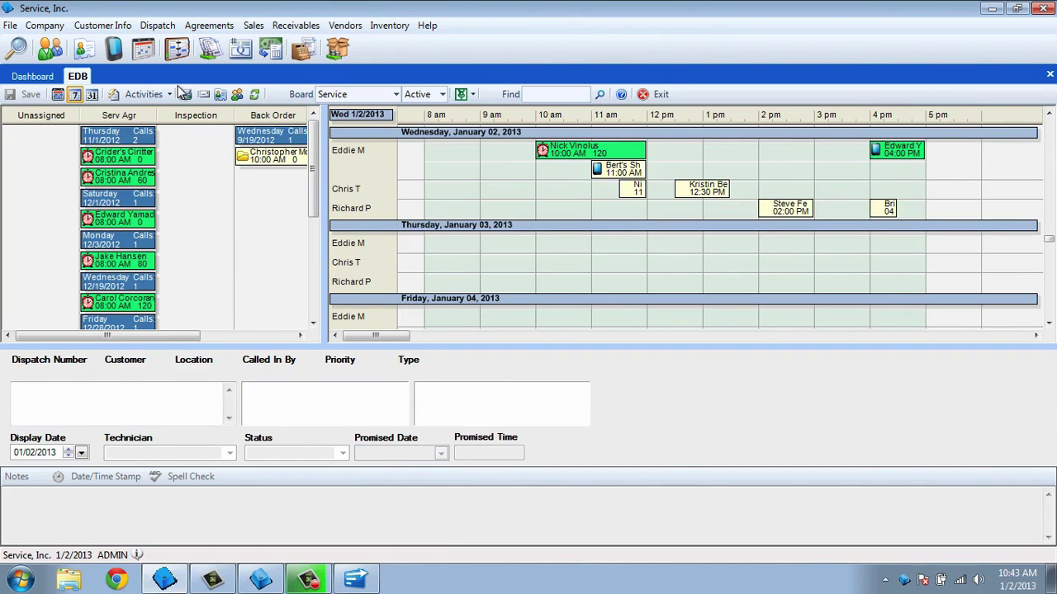